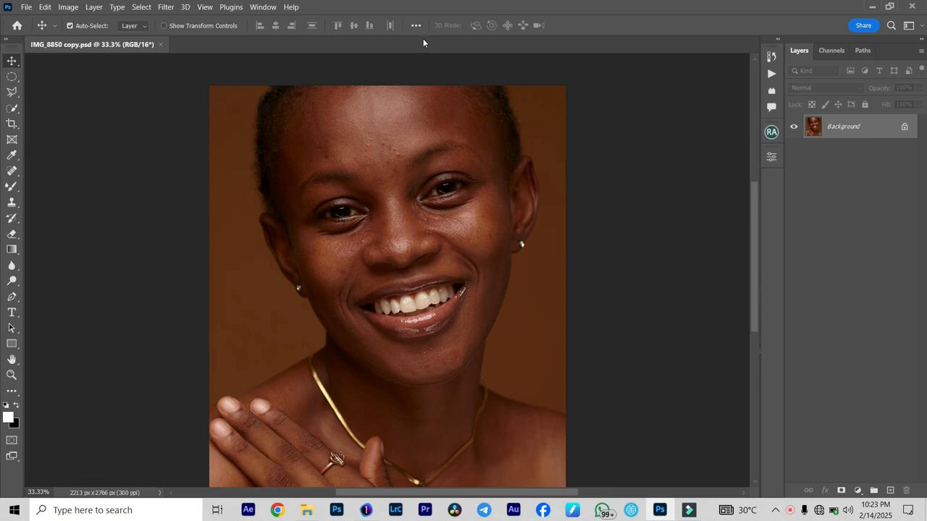
- Choose the Spot Healing Brush and duplicate the Background layer
{"action": "key", "text": "ctrl+plus"}
{"action": "scroll", "coordinate": [461, 151], "scroll_direction": "up", "scroll_amount": 2}
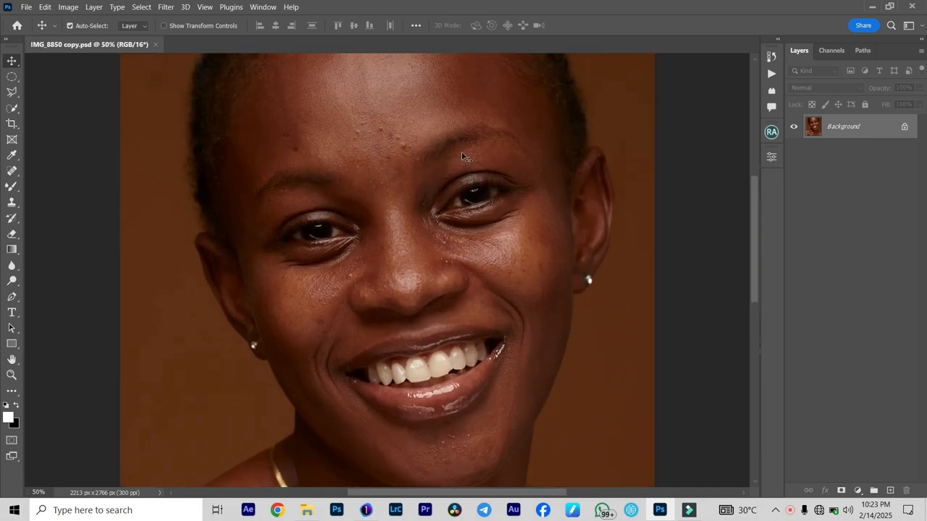
{"action": "scroll", "coordinate": [461, 154], "scroll_direction": "up", "scroll_amount": 1}
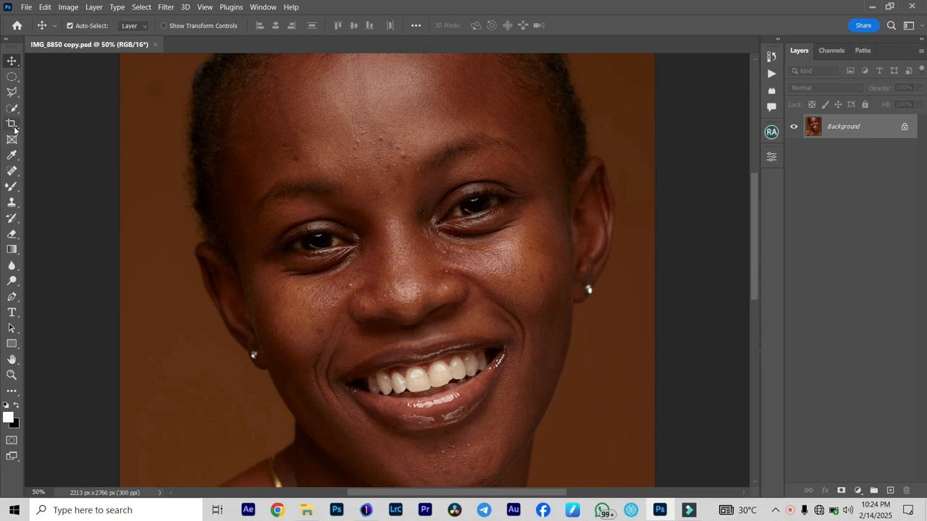
{"action": "left_click", "coordinate": [11, 171]}
{"action": "right_click", "coordinate": [11, 171]}
{"action": "left_click", "coordinate": [39, 172]}
{"action": "right_click", "coordinate": [9, 174]}
{"action": "left_click", "coordinate": [62, 171]}
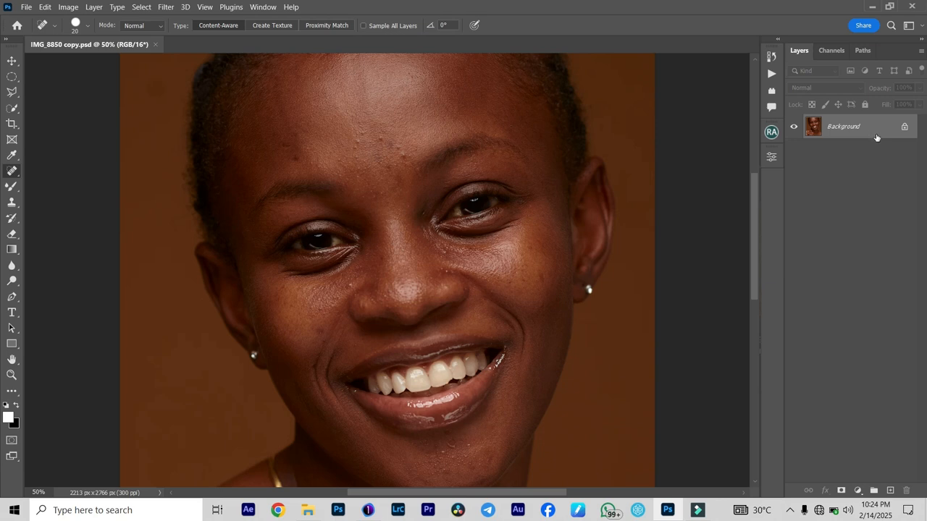
{"action": "left_click_drag", "start_coordinate": [878, 135], "coordinate": [895, 488]}
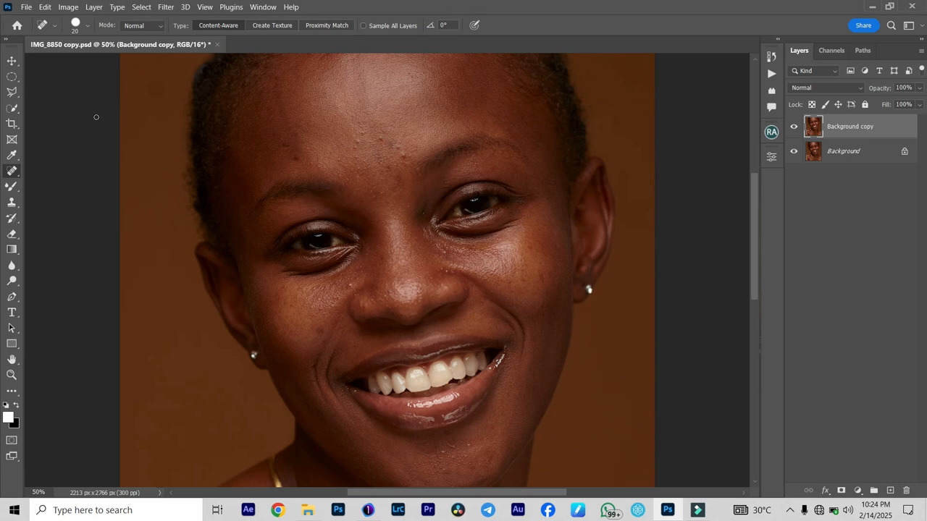
- Enlarge the healing brush to 35 pixels and heal the bumps in the middle of the forehead
{"action": "key", "text": "ctrl+plus"}
{"action": "scroll", "coordinate": [312, 169], "scroll_direction": "up", "scroll_amount": 3}
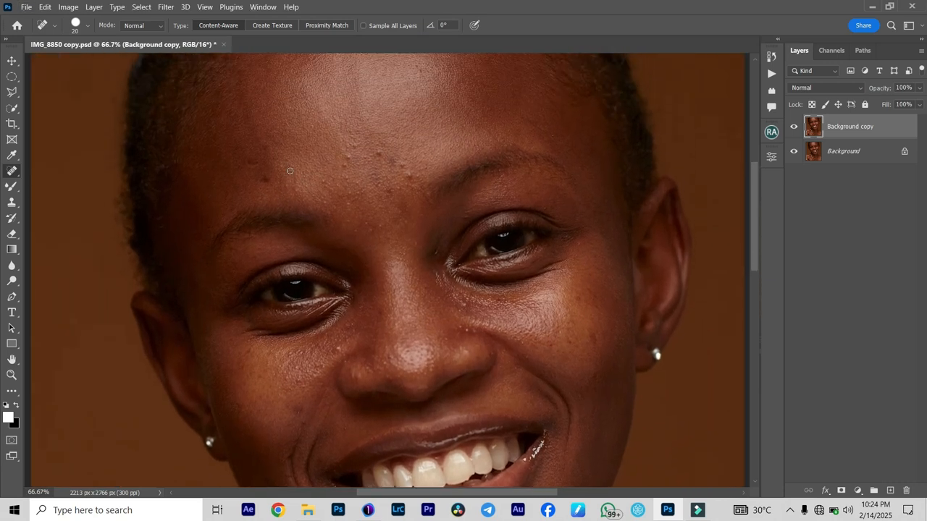
{"action": "key", "text": "bracketright"}
{"action": "key", "text": "bracketright"}
{"action": "key", "text": "bracketright"}
{"action": "left_click", "coordinate": [377, 152]}
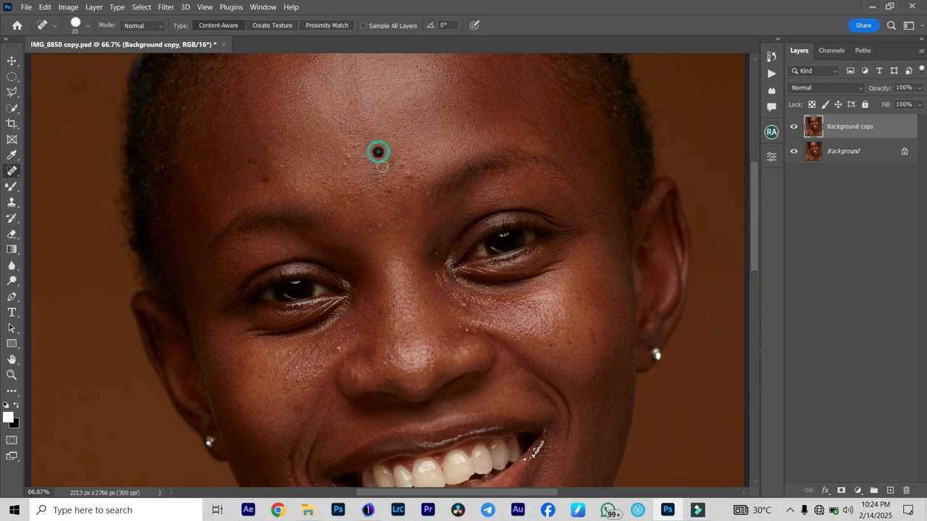
{"action": "left_click", "coordinate": [391, 162]}
{"action": "left_click", "coordinate": [409, 174]}
{"action": "left_click", "coordinate": [346, 156]}
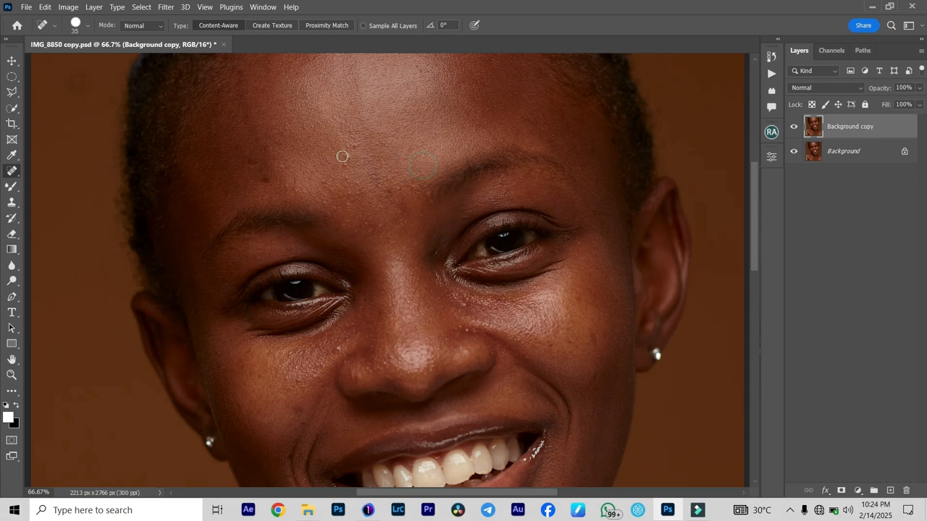
- Heal the remaining bumps above the brows and the dark spot above the eyebrow on the image's left side
{"action": "left_click", "coordinate": [341, 168]}
{"action": "left_click", "coordinate": [343, 178]}
{"action": "left_click", "coordinate": [355, 181]}
{"action": "left_click", "coordinate": [355, 192]}
{"action": "left_click", "coordinate": [324, 183]}
{"action": "left_click", "coordinate": [356, 144]}
{"action": "left_click", "coordinate": [265, 180]}
- Heal the blemishes beside the nose, below the inner eye corner and on both cheeks
{"action": "scroll", "coordinate": [368, 304], "scroll_direction": "down", "scroll_amount": 3}
{"action": "scroll", "coordinate": [368, 304], "scroll_direction": "down", "scroll_amount": 2}
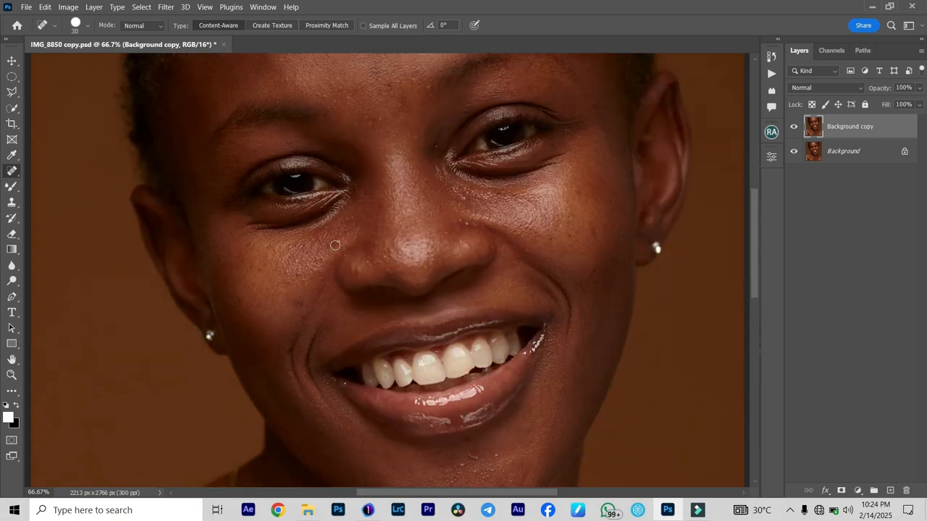
{"action": "left_click", "coordinate": [465, 224]}
{"action": "left_click", "coordinate": [462, 197]}
{"action": "left_click", "coordinate": [595, 236]}
{"action": "scroll", "coordinate": [297, 261], "scroll_direction": "down", "scroll_amount": 4}
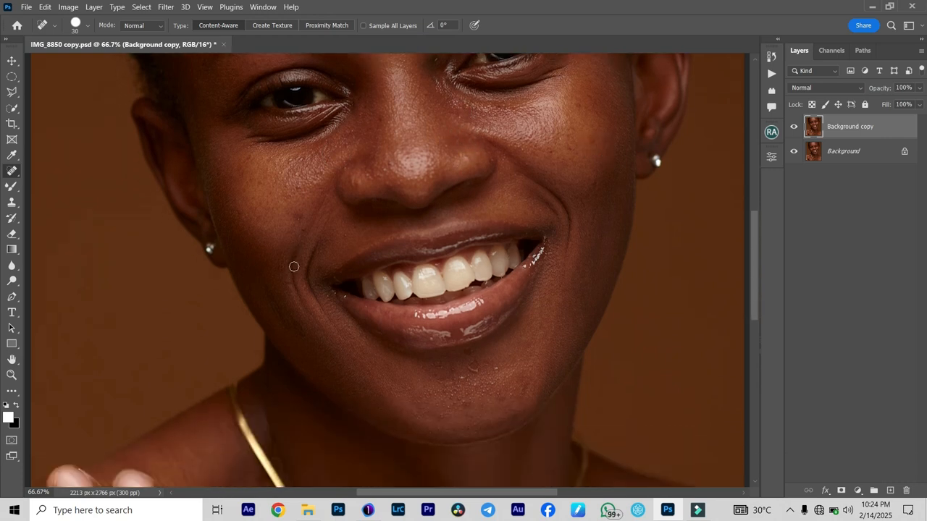
{"action": "left_click", "coordinate": [296, 174]}
{"action": "key", "text": "bracketleft"}
{"action": "left_click", "coordinate": [525, 165]}
{"action": "left_click", "coordinate": [592, 140]}
- Heal the raised bumps on the chin below the lower lip, reducing the brush to 25 pixels
{"action": "key", "text": "bracketright"}
{"action": "key", "text": "bracketright"}
{"action": "left_click", "coordinate": [461, 376]}
{"action": "key", "text": "bracketleft"}
{"action": "key", "text": "bracketleft"}
{"action": "left_click", "coordinate": [437, 362]}
{"action": "left_click", "coordinate": [477, 369]}
{"action": "left_click", "coordinate": [449, 397]}
{"action": "left_click", "coordinate": [414, 404]}
{"action": "left_click", "coordinate": [462, 400]}
{"action": "left_click", "coordinate": [491, 384]}
{"action": "left_click", "coordinate": [500, 395]}
{"action": "left_click", "coordinate": [506, 394]}
- Heal the last small spots on the upper forehead and between the eyebrows
{"action": "scroll", "coordinate": [527, 369], "scroll_direction": "up", "scroll_amount": 10}
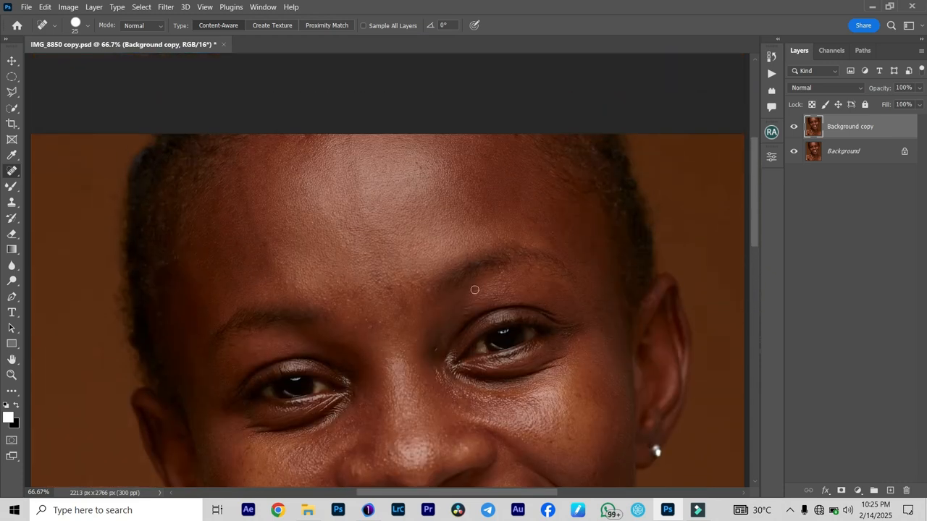
{"action": "left_click", "coordinate": [425, 173]}
{"action": "left_click", "coordinate": [425, 170]}
{"action": "left_click", "coordinate": [388, 286]}
{"action": "left_click", "coordinate": [396, 283]}
- Compare the retouched face with the original by toggling the visibility of the Background copy layer
{"action": "key", "text": "ctrl+minus"}
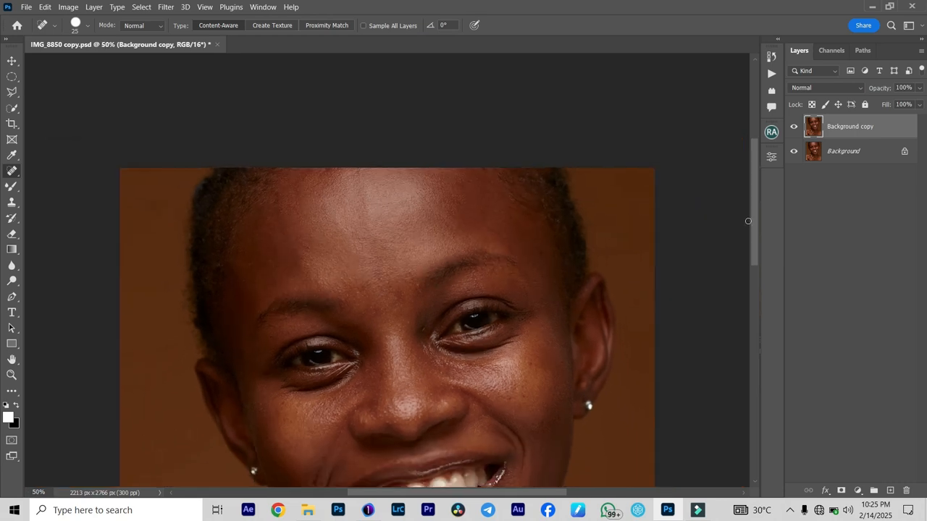
{"action": "scroll", "coordinate": [433, 324], "scroll_direction": "down", "scroll_amount": 2}
{"action": "left_click", "coordinate": [794, 128]}
{"action": "left_click", "coordinate": [793, 128]}
{"action": "left_click", "coordinate": [794, 128]}
{"action": "left_click", "coordinate": [794, 130]}
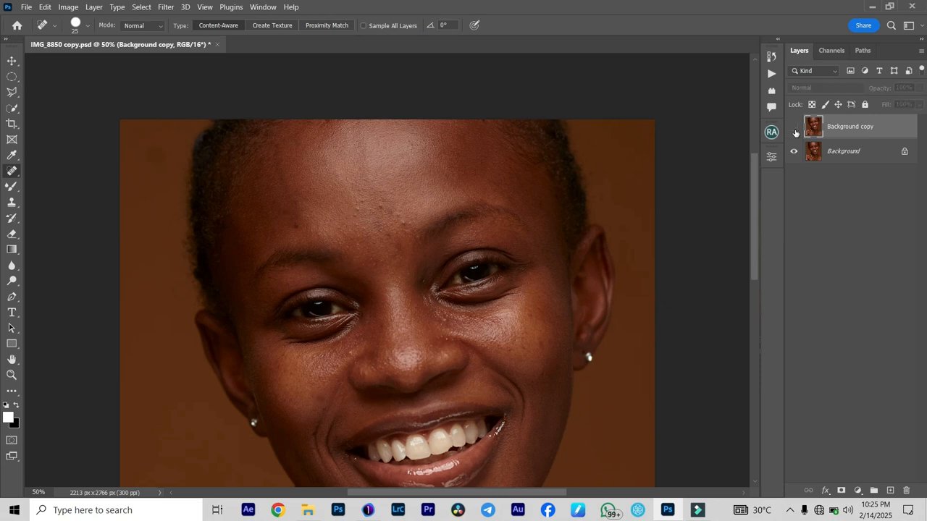
{"action": "left_click", "coordinate": [794, 129]}
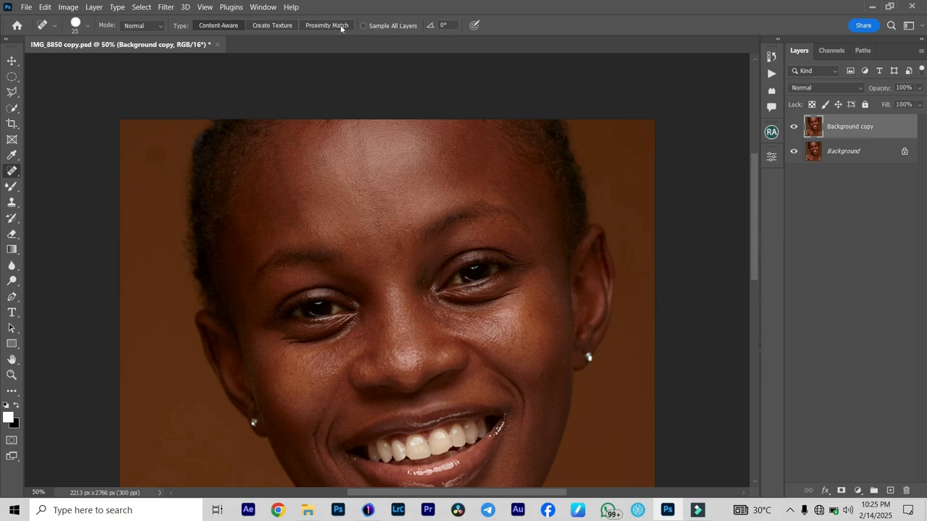
- Open the Beauty Retouch v3 extension
{"action": "left_click", "coordinate": [263, 7]}
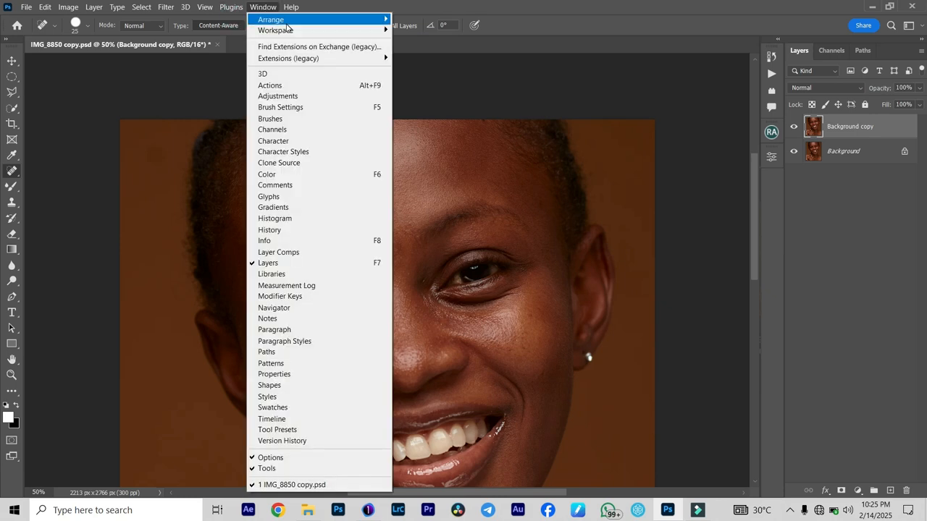
{"action": "mouse_move", "coordinate": [295, 62]}
{"action": "left_click", "coordinate": [440, 62]}
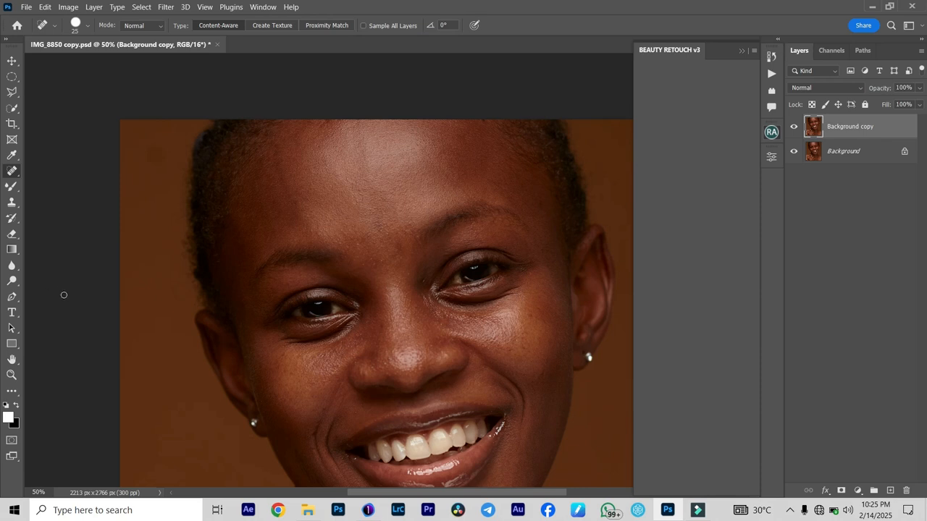
- Examine the shoulders, hand, neck and face for remaining skin blemishes
{"action": "scroll", "coordinate": [328, 308], "scroll_direction": "down", "scroll_amount": 10}
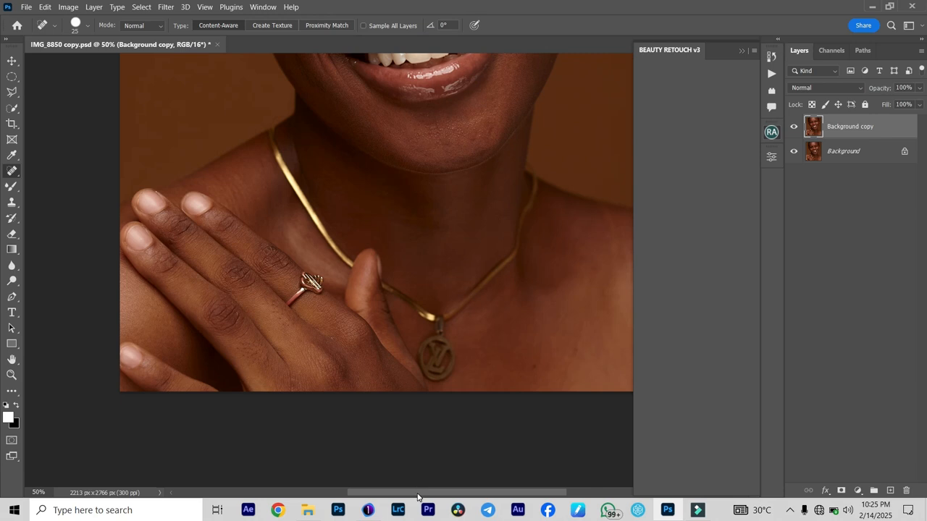
{"action": "left_click_drag", "start_coordinate": [417, 496], "coordinate": [452, 505]}
{"action": "left_click", "coordinate": [423, 366]}
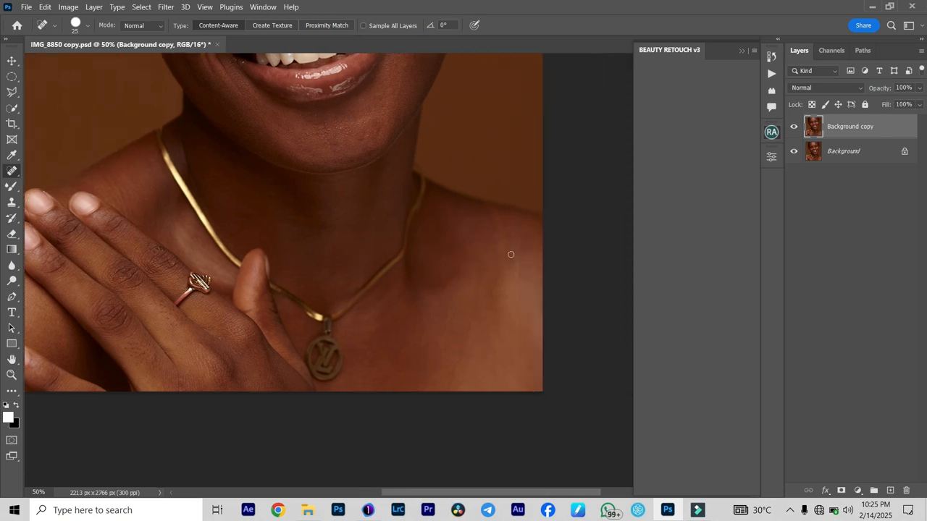
{"action": "scroll", "coordinate": [424, 270], "scroll_direction": "up", "scroll_amount": 2}
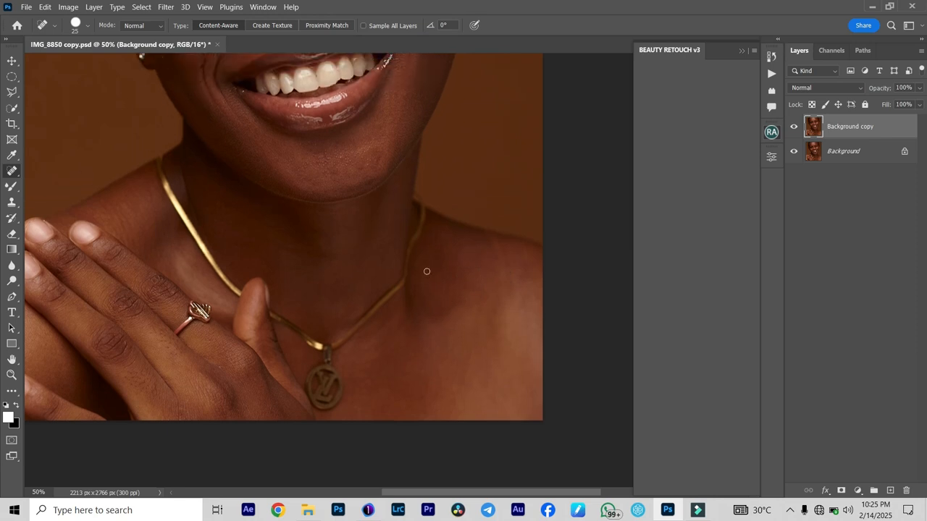
{"action": "left_click_drag", "start_coordinate": [424, 495], "coordinate": [388, 495]}
{"action": "scroll", "coordinate": [275, 320], "scroll_direction": "up", "scroll_amount": 5}
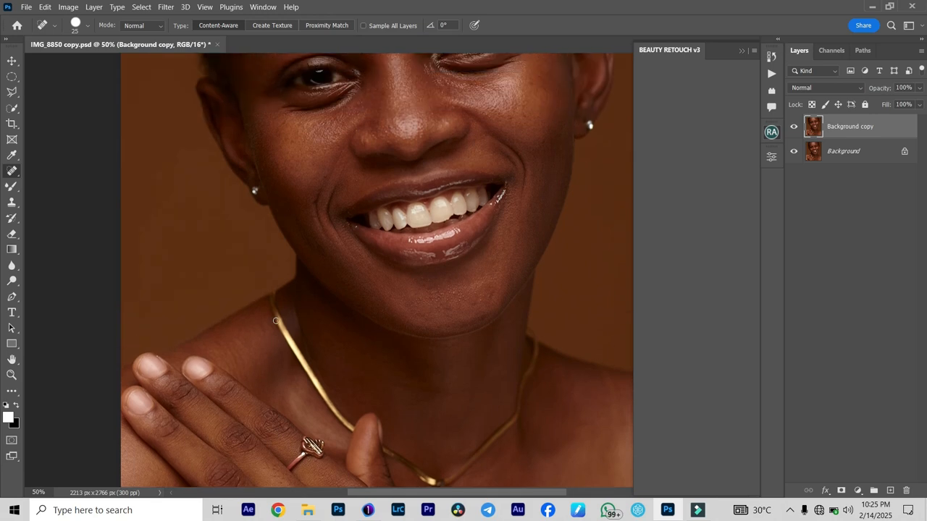
{"action": "scroll", "coordinate": [276, 320], "scroll_direction": "up", "scroll_amount": 2}
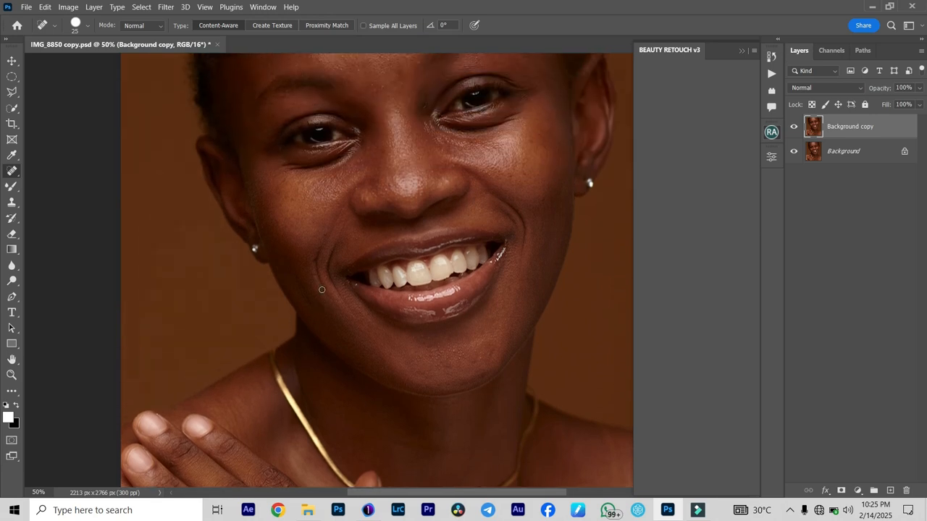
{"action": "scroll", "coordinate": [351, 273], "scroll_direction": "up", "scroll_amount": 2}
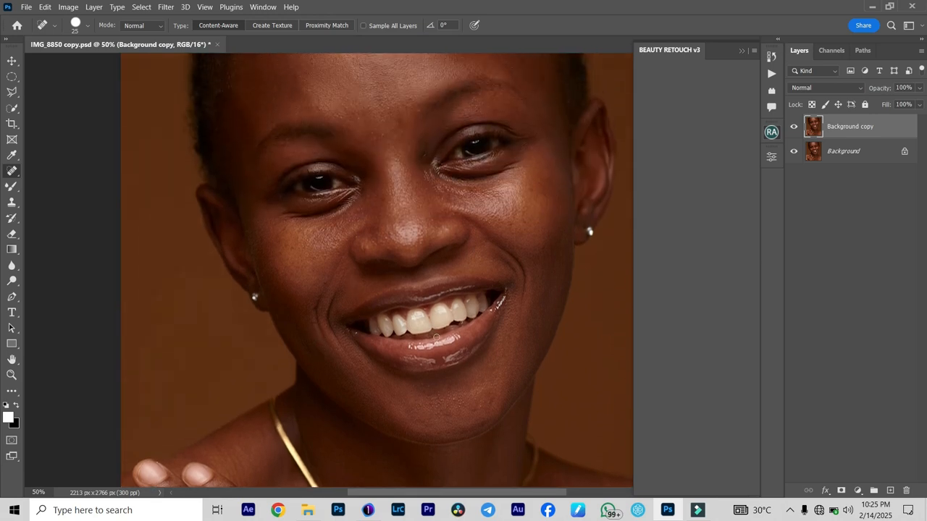
- Heal the white specks at the mouth corner on the image's left side with a smaller healing brush
{"action": "scroll", "coordinate": [352, 368], "scroll_direction": "up", "scroll_amount": 5}
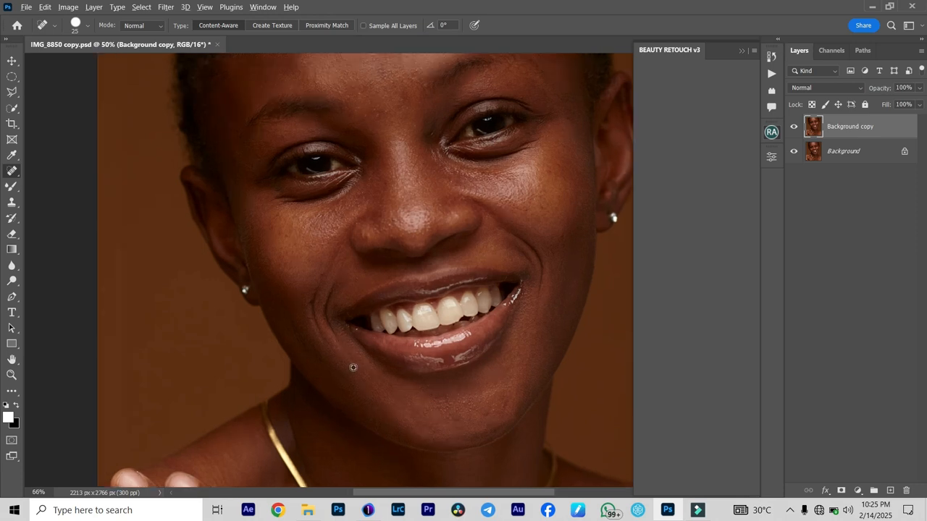
{"action": "key", "text": "bracketleft"}
{"action": "key", "text": "bracketleft"}
{"action": "key", "text": "bracketleft"}
{"action": "key", "text": "bracketleft"}
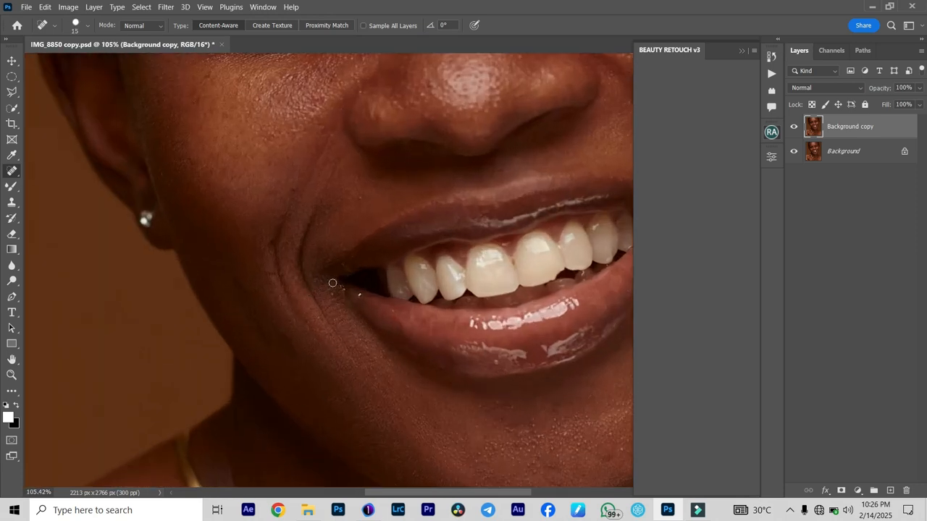
{"action": "left_click", "coordinate": [359, 295]}
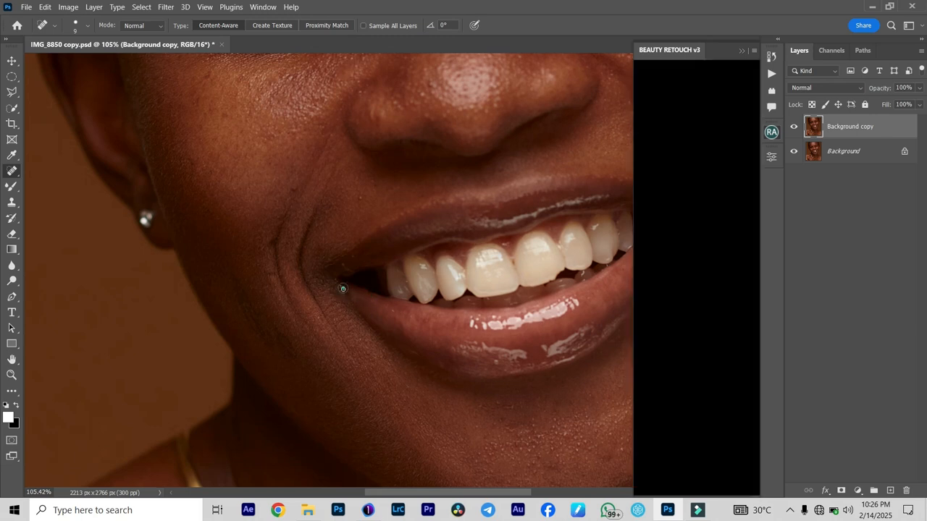
- Inspect the skin around the mouth, jaw and chin up close for remaining blemishes
{"action": "key", "text": "bracketright"}
{"action": "key", "text": "bracketright"}
{"action": "key", "text": "bracketright"}
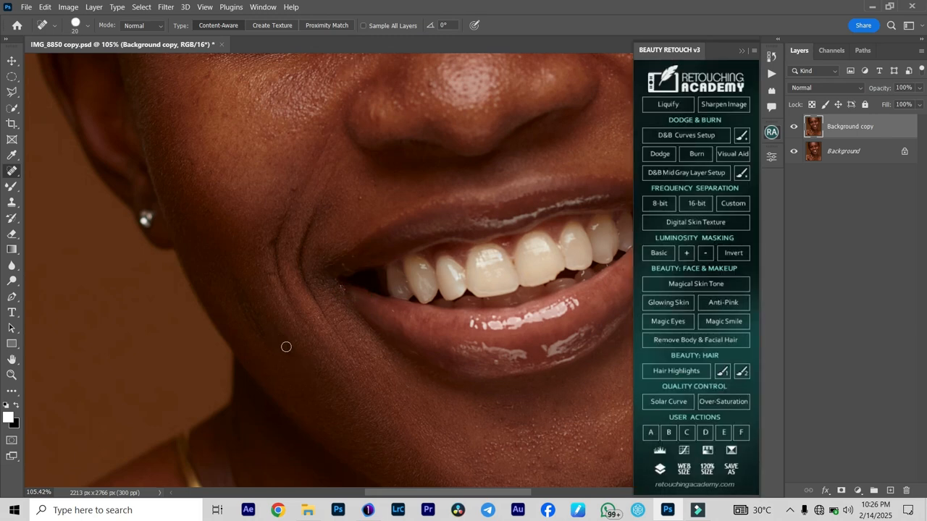
{"action": "key", "text": "bracketleft"}
{"action": "key", "text": "bracketleft"}
{"action": "key", "text": "bracketright"}
{"action": "scroll", "coordinate": [442, 312], "scroll_direction": "down", "scroll_amount": 2}
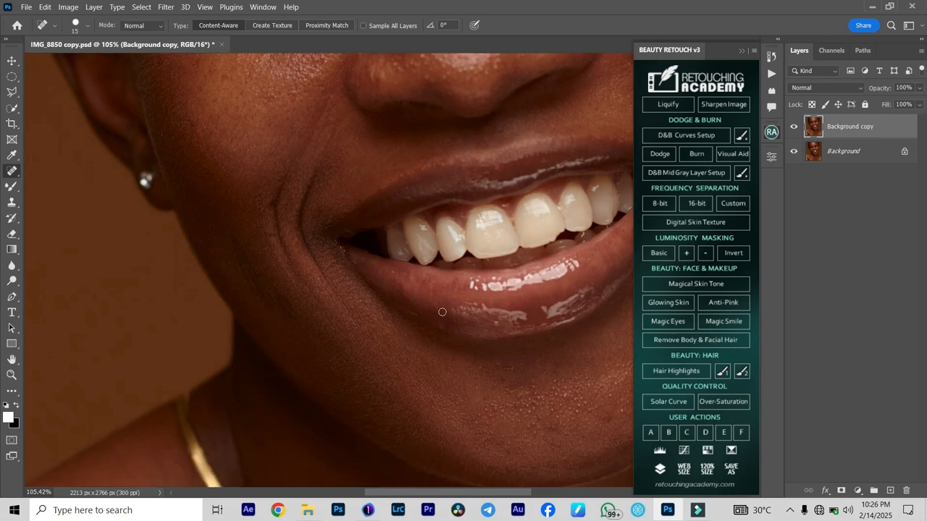
{"action": "scroll", "coordinate": [464, 313], "scroll_direction": "down", "scroll_amount": 2}
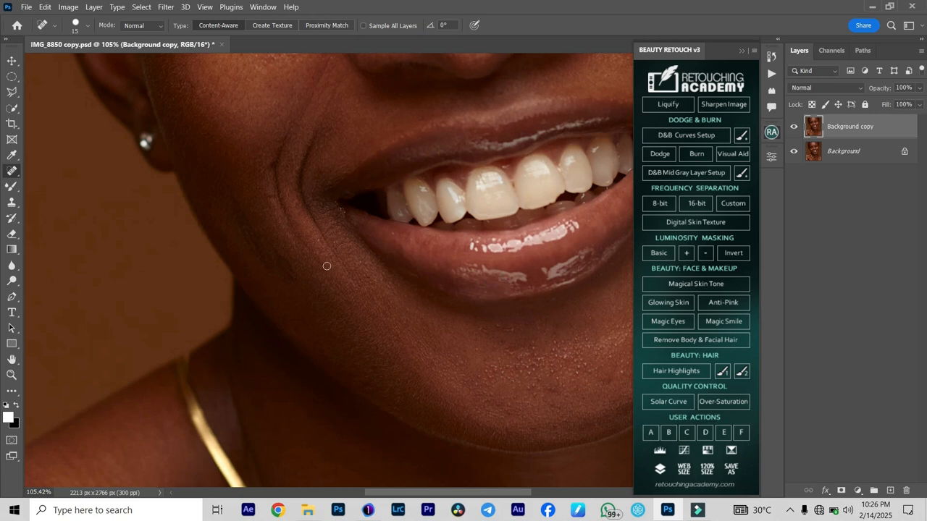
{"action": "scroll", "coordinate": [327, 263], "scroll_direction": "down", "scroll_amount": 2}
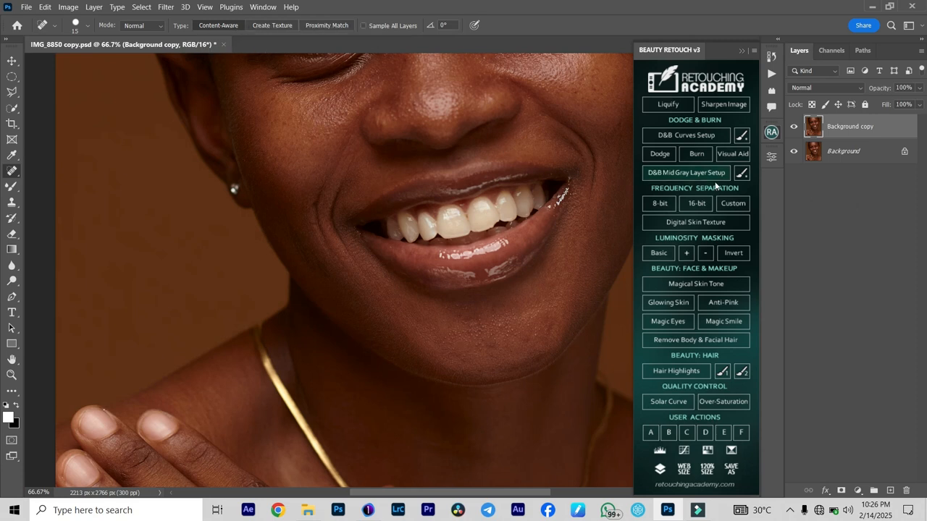
- Run the 16-bit frequency separation with a 6.4-pixel Gaussian Blur and select the Low Frequency colours and tones layer
{"action": "left_click", "coordinate": [694, 203]}
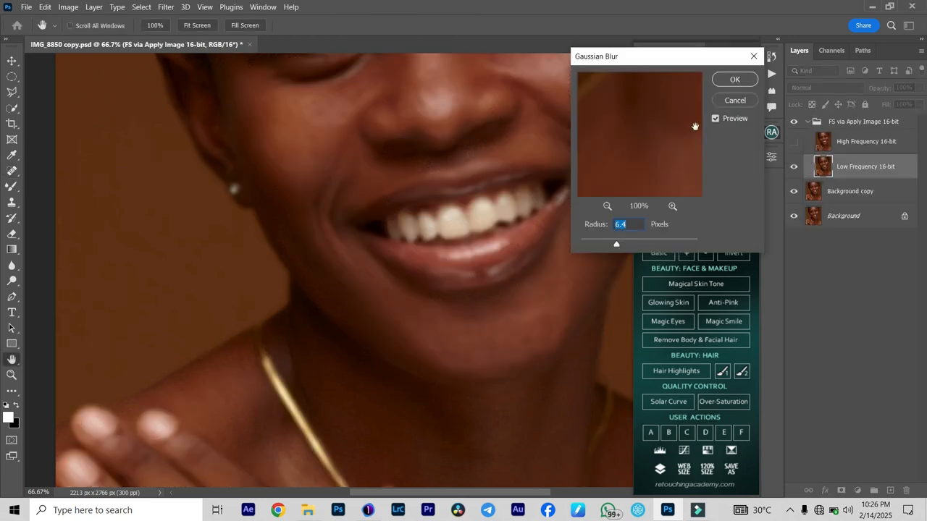
{"action": "left_click", "coordinate": [733, 80]}
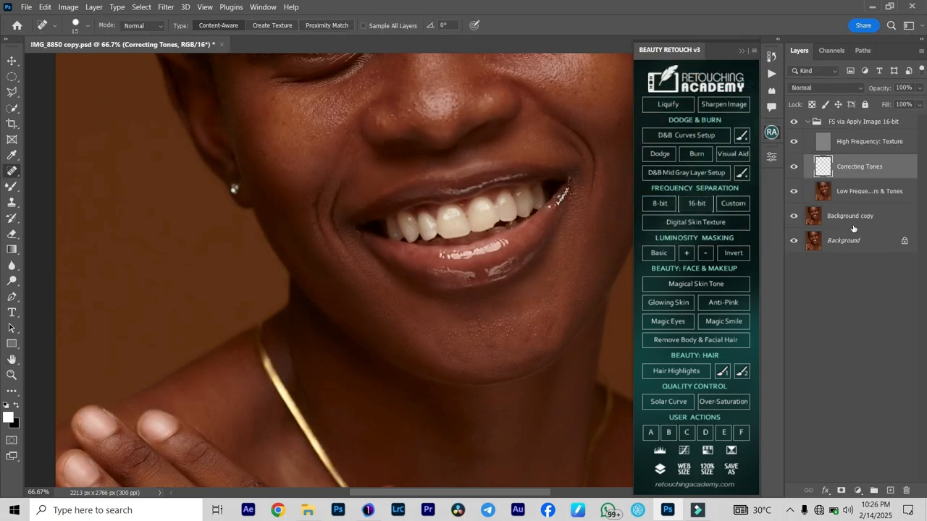
{"action": "left_click", "coordinate": [823, 192]}
{"action": "key", "text": "ctrl+0"}
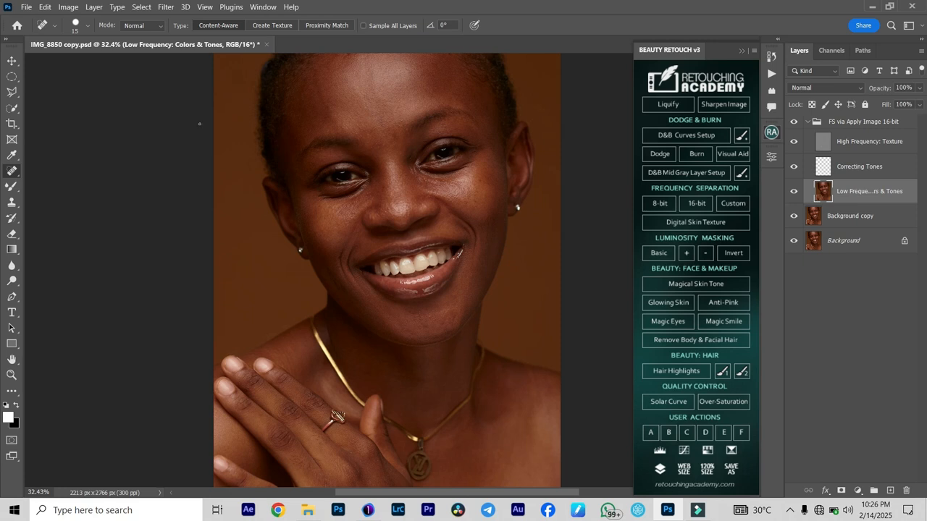
- Switch to the Mixer Brush and set its Wet and Load values to 30%
{"action": "left_click", "coordinate": [224, 116], "text": "ctrl"}
{"action": "key", "text": "ctrl+plus"}
{"action": "left_click", "coordinate": [12, 188]}
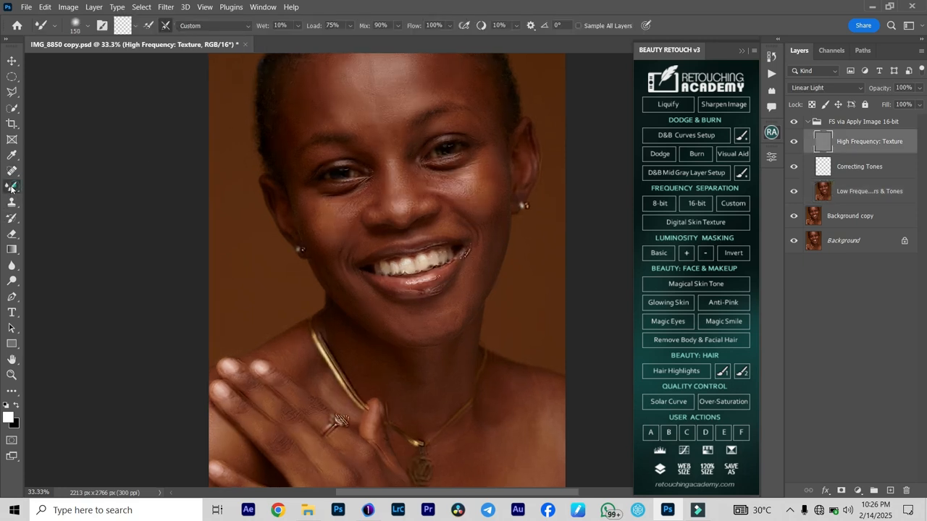
{"action": "left_click", "coordinate": [280, 26]}
{"action": "type", "text": "3"}
{"action": "key", "text": "Return"}
{"action": "type", "text": "30"}
{"action": "key", "text": "Return"}
{"action": "left_click", "coordinate": [332, 25]}
{"action": "type", "text": "30"}
{"action": "key", "text": "Return"}
- Set the Mixer Brush's Mix and Flow values to 30%
{"action": "left_click", "coordinate": [381, 24]}
{"action": "type", "text": "30"}
{"action": "key", "text": "Return"}
{"action": "left_click", "coordinate": [435, 25]}
{"action": "type", "text": "30"}
{"action": "key", "text": "shift+0"}
{"action": "left_click", "coordinate": [740, 48]}
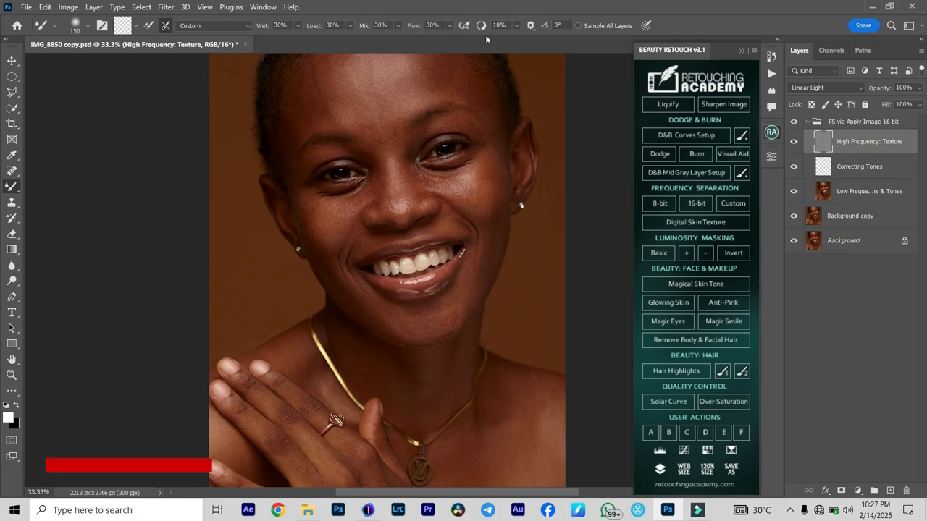
- Make the Low Frequency: Colors & Tones layer active for smoothing with the Mixer Brush
{"action": "key", "text": "ctrl+plus"}
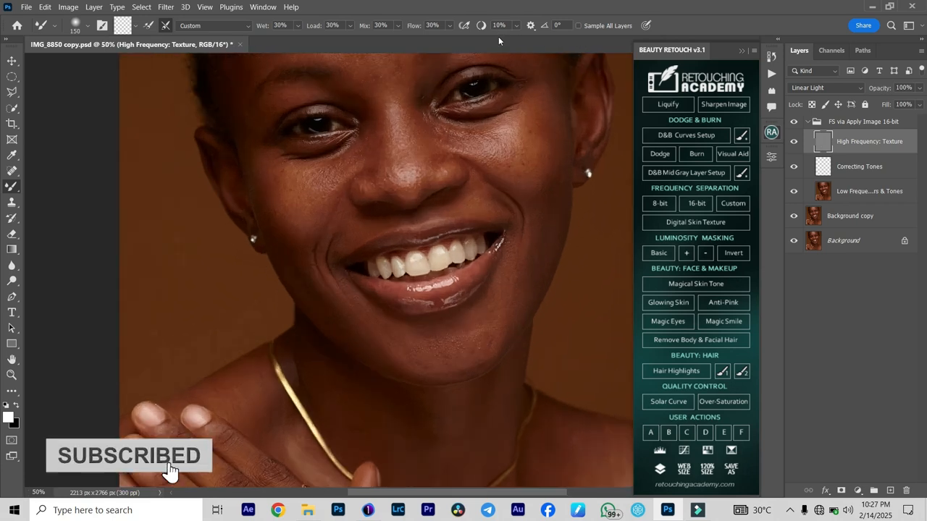
{"action": "key", "text": "ctrl+minus"}
{"action": "key", "text": "alt+bracketleft"}
{"action": "key", "text": "alt+bracketleft"}
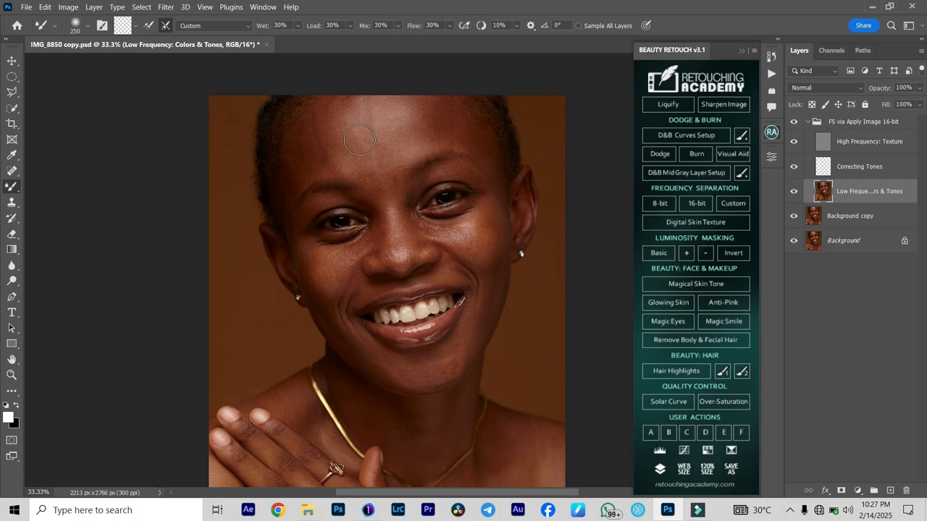
- Smooth the skin tones on the left side of the forehead and up to the hairline with the Mixer Brush
{"action": "key", "text": "bracketright"}
{"action": "key", "text": "bracketleft"}
{"action": "key", "text": "bracketright"}
{"action": "key", "text": "bracketright"}
{"action": "mouse_move", "coordinate": [322, 134]}
{"action": "left_mouse_down"}
{"action": "mouse_move", "coordinate": [340, 162]}
{"action": "mouse_move", "coordinate": [322, 151]}
{"action": "mouse_move", "coordinate": [333, 160]}
{"action": "mouse_move", "coordinate": [351, 157]}
{"action": "mouse_move", "coordinate": [337, 121]}
{"action": "left_mouse_up"}
{"action": "key", "text": "bracketright"}
{"action": "key", "text": "bracketleft"}
{"action": "key", "text": "bracketleft"}
{"action": "mouse_move", "coordinate": [314, 113]}
{"action": "left_mouse_down"}
{"action": "mouse_move", "coordinate": [305, 109]}
{"action": "mouse_move", "coordinate": [301, 118]}
{"action": "left_mouse_up"}
{"action": "mouse_move", "coordinate": [339, 111]}
{"action": "left_mouse_down"}
{"action": "mouse_move", "coordinate": [338, 89]}
{"action": "mouse_move", "coordinate": [345, 107]}
{"action": "mouse_move", "coordinate": [348, 89]}
{"action": "mouse_move", "coordinate": [330, 76]}
{"action": "left_mouse_up"}
- Blend the tones across the centre and upper right of the forehead with a resized Mixer Brush
{"action": "key", "text": "bracketright"}
{"action": "key", "text": "bracketright"}
{"action": "key", "text": "bracketright"}
{"action": "key", "text": "bracketright"}
{"action": "key", "text": "bracketleft"}
{"action": "key", "text": "bracketleft"}
{"action": "key", "text": "bracketright"}
{"action": "key", "text": "bracketright"}
{"action": "mouse_move", "coordinate": [372, 135]}
{"action": "left_mouse_down"}
{"action": "mouse_move", "coordinate": [332, 129]}
{"action": "mouse_move", "coordinate": [387, 112]}
{"action": "mouse_move", "coordinate": [408, 86]}
{"action": "mouse_move", "coordinate": [414, 121]}
{"action": "mouse_move", "coordinate": [406, 122]}
{"action": "mouse_move", "coordinate": [424, 117]}
{"action": "mouse_move", "coordinate": [425, 125]}
{"action": "mouse_move", "coordinate": [415, 128]}
{"action": "mouse_move", "coordinate": [375, 88]}
{"action": "mouse_move", "coordinate": [419, 130]}
{"action": "mouse_move", "coordinate": [400, 120]}
{"action": "mouse_move", "coordinate": [413, 117]}
{"action": "mouse_move", "coordinate": [404, 127]}
{"action": "mouse_move", "coordinate": [440, 121]}
{"action": "mouse_move", "coordinate": [399, 73]}
{"action": "mouse_move", "coordinate": [481, 131]}
{"action": "mouse_move", "coordinate": [461, 123]}
{"action": "mouse_move", "coordinate": [482, 153]}
{"action": "mouse_move", "coordinate": [413, 93]}
{"action": "left_mouse_up"}
{"action": "key", "text": "bracketleft"}
{"action": "key", "text": "bracketleft"}
{"action": "key", "text": "bracketright"}
{"action": "key", "text": "bracketright"}
{"action": "key", "text": "bracketleft"}
- Compare the forehead smoothing before and after by toggling the visibility of the FS via Apply Image 16-bit group
{"action": "left_click", "coordinate": [794, 123]}
{"action": "left_click", "coordinate": [793, 123]}
{"action": "left_click", "coordinate": [793, 122]}
{"action": "left_click", "coordinate": [793, 122]}
{"action": "left_click", "coordinate": [793, 122]}
- Smooth the tones on the left temple and down the side of the face beside the ear
{"action": "key", "text": "["}
{"action": "left_click_drag", "start_coordinate": [314, 159], "coordinate": [294, 176]}
{"action": "key", "text": "bracketleft"}
{"action": "key", "text": "bracketleft"}
{"action": "left_click", "coordinate": [295, 241]}
- Blend the tones on the left cheek and along the bridge of the nose with the Mixer Brush
{"action": "key", "text": "bracketright"}
{"action": "key", "text": "bracketright"}
{"action": "mouse_move", "coordinate": [312, 265]}
{"action": "left_mouse_down"}
{"action": "mouse_move", "coordinate": [335, 300]}
{"action": "mouse_move", "coordinate": [334, 270]}
{"action": "mouse_move", "coordinate": [348, 271]}
{"action": "mouse_move", "coordinate": [361, 253]}
{"action": "mouse_move", "coordinate": [344, 250]}
{"action": "mouse_move", "coordinate": [353, 251]}
{"action": "mouse_move", "coordinate": [339, 283]}
{"action": "mouse_move", "coordinate": [363, 247]}
{"action": "mouse_move", "coordinate": [376, 260]}
{"action": "left_mouse_up"}
{"action": "mouse_move", "coordinate": [390, 215]}
{"action": "left_mouse_down"}
{"action": "mouse_move", "coordinate": [375, 185]}
{"action": "mouse_move", "coordinate": [392, 193]}
{"action": "mouse_move", "coordinate": [395, 182]}
{"action": "mouse_move", "coordinate": [391, 196]}
{"action": "mouse_move", "coordinate": [398, 173]}
{"action": "mouse_move", "coordinate": [395, 212]}
{"action": "left_mouse_up"}
{"action": "key", "text": "bracketleft"}
- Blend the skin between the right eyebrow and nose and the upper right cheek, bringing the brush size to 175
{"action": "mouse_move", "coordinate": [434, 178]}
{"action": "left_mouse_down"}
{"action": "mouse_move", "coordinate": [418, 191]}
{"action": "mouse_move", "coordinate": [443, 170]}
{"action": "mouse_move", "coordinate": [475, 178]}
{"action": "mouse_move", "coordinate": [446, 170]}
{"action": "mouse_move", "coordinate": [418, 196]}
{"action": "left_mouse_up"}
{"action": "key", "text": "bracketleft"}
{"action": "key", "text": "bracketleft"}
{"action": "key", "text": "bracketright"}
{"action": "left_click_drag", "start_coordinate": [462, 228], "coordinate": [446, 232]}
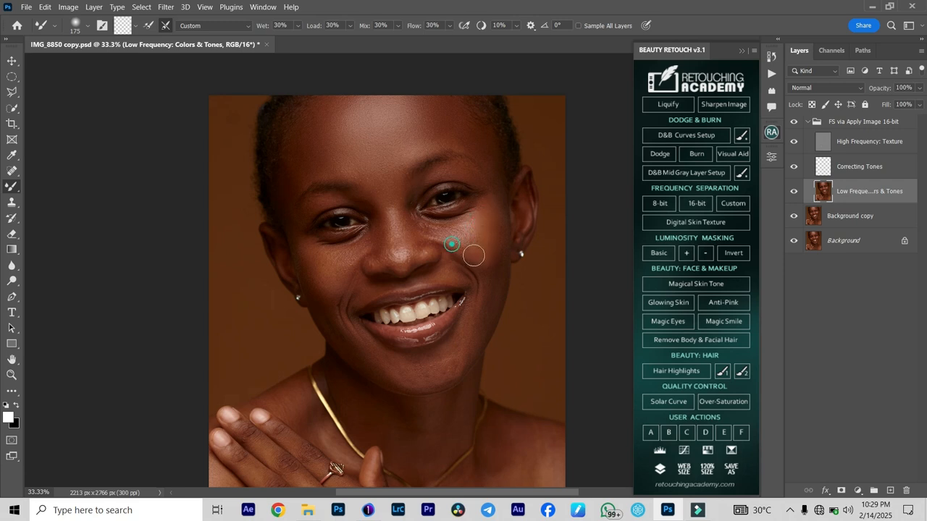
- Even out the tones on the right cheek and down along the right jawline
{"action": "key", "text": "bracketleft"}
{"action": "left_click_drag", "start_coordinate": [492, 272], "coordinate": [490, 290]}
{"action": "left_click_drag", "start_coordinate": [498, 257], "coordinate": [495, 267]}
{"action": "mouse_move", "coordinate": [445, 362]}
{"action": "left_mouse_down"}
{"action": "mouse_move", "coordinate": [480, 321]}
{"action": "mouse_move", "coordinate": [478, 292]}
{"action": "left_mouse_up"}
{"action": "left_click_drag", "start_coordinate": [486, 332], "coordinate": [486, 321]}
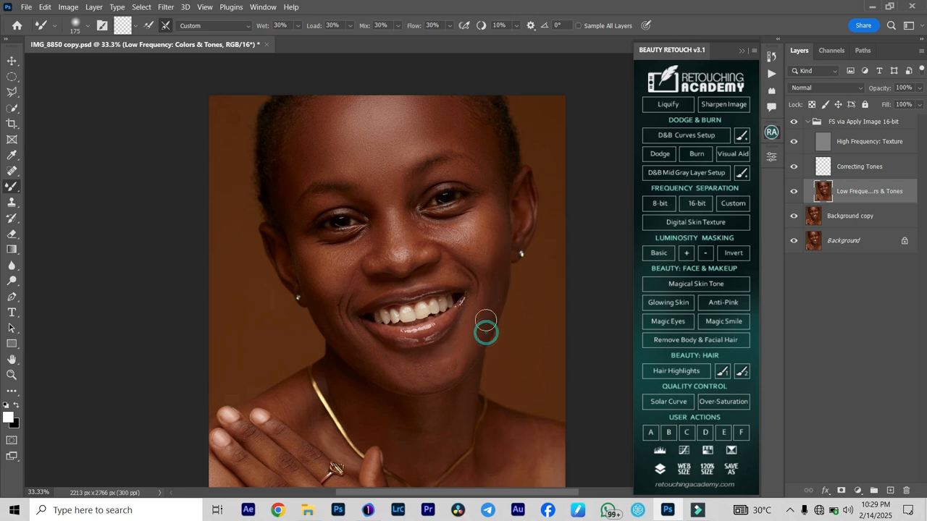
{"action": "mouse_move", "coordinate": [490, 278]}
{"action": "left_mouse_down"}
{"action": "mouse_move", "coordinate": [476, 251]}
{"action": "mouse_move", "coordinate": [497, 253]}
{"action": "mouse_move", "coordinate": [497, 266]}
{"action": "mouse_move", "coordinate": [493, 221]}
{"action": "mouse_move", "coordinate": [458, 238]}
{"action": "left_mouse_up"}
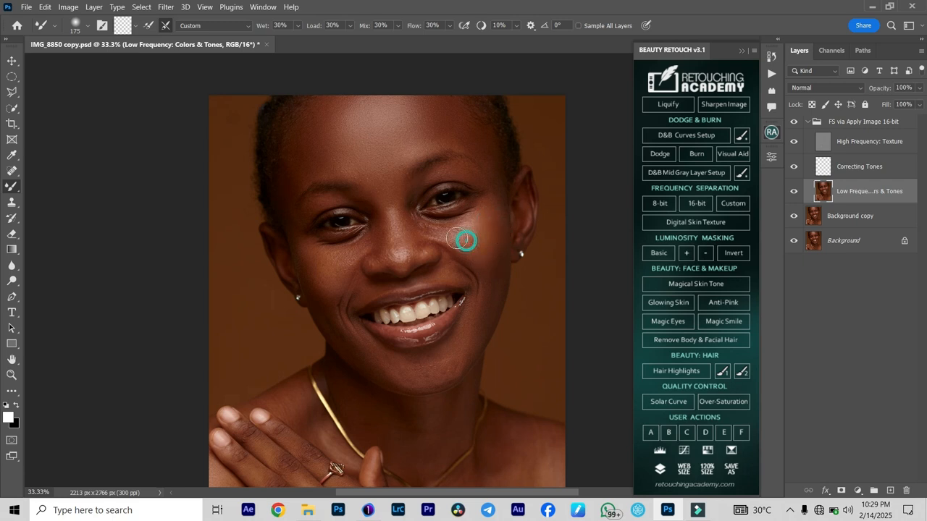
- Smooth the chin and lower jaw with the Mixer Brush, and compare the result by toggling the frequency separation group
{"action": "left_click_drag", "start_coordinate": [435, 364], "coordinate": [407, 372]}
{"action": "left_click_drag", "start_coordinate": [381, 345], "coordinate": [377, 343]}
{"action": "key", "text": "]"}
{"action": "mouse_move", "coordinate": [430, 366]}
{"action": "left_mouse_down"}
{"action": "mouse_move", "coordinate": [398, 375]}
{"action": "mouse_move", "coordinate": [418, 378]}
{"action": "mouse_move", "coordinate": [452, 356]}
{"action": "mouse_move", "coordinate": [409, 355]}
{"action": "mouse_move", "coordinate": [465, 335]}
{"action": "mouse_move", "coordinate": [478, 346]}
{"action": "left_mouse_up"}
{"action": "key", "text": "bracketleft"}
{"action": "key", "text": "bracketleft"}
{"action": "key", "text": "bracketright"}
{"action": "key", "text": "bracketright"}
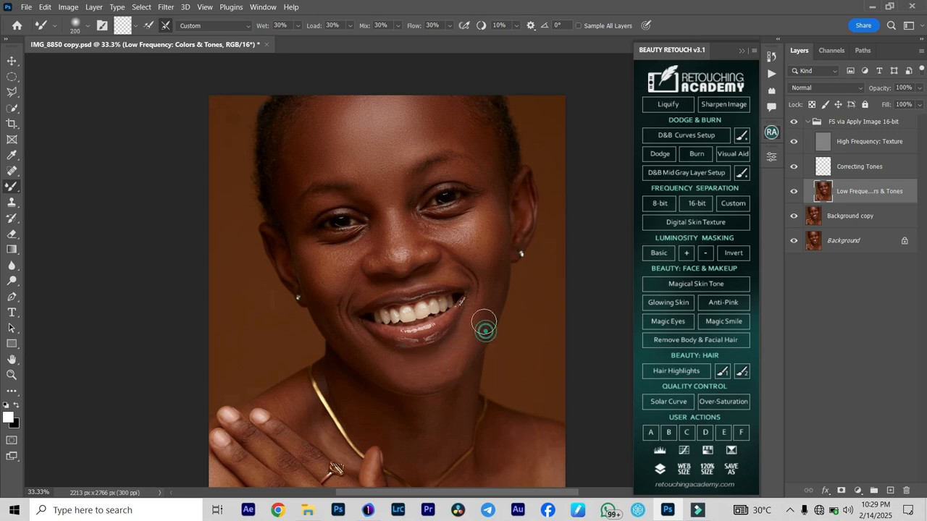
{"action": "key", "text": "bracketleft"}
{"action": "left_click", "coordinate": [794, 122]}
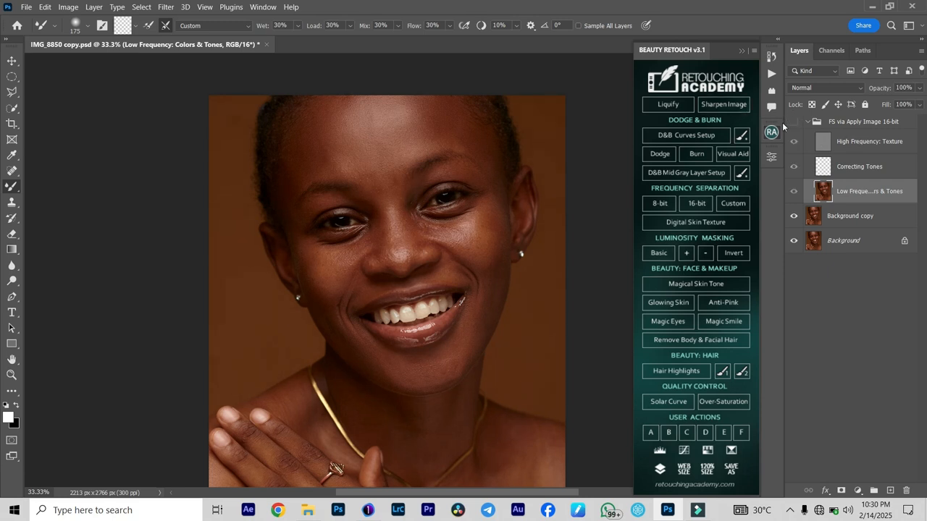
{"action": "left_click", "coordinate": [795, 123]}
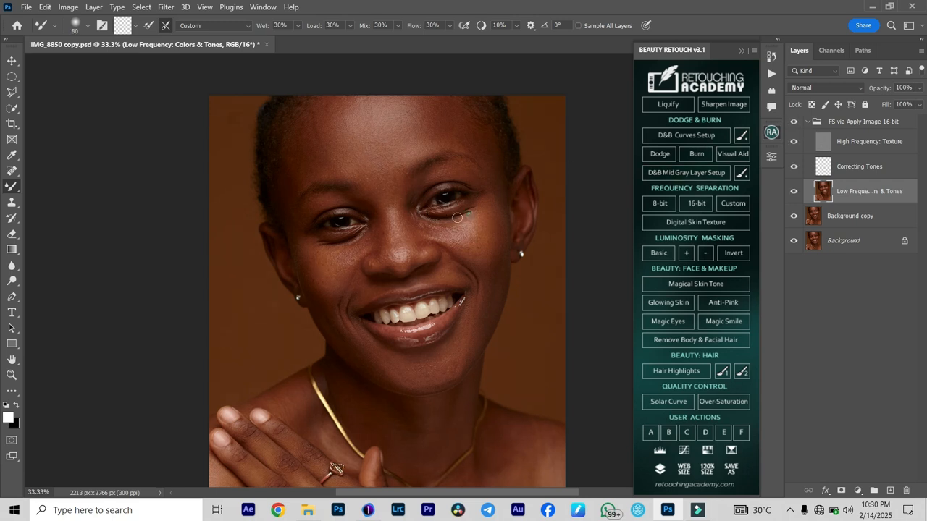
- Soften the tones around the right eye, from the under-eye skin to the brow area, with a smaller Mixer Brush
{"action": "left_click_drag", "start_coordinate": [447, 219], "coordinate": [449, 218]}
{"action": "key", "text": "bracketright"}
{"action": "key", "text": "bracketleft"}
{"action": "left_click", "coordinate": [418, 187]}
{"action": "left_click", "coordinate": [428, 178]}
{"action": "left_click", "coordinate": [459, 173]}
{"action": "key", "text": "bracketright"}
{"action": "key", "text": "bracketleft"}
{"action": "key", "text": "bracketleft"}
{"action": "left_click", "coordinate": [417, 219]}
- Smooth the skin between the left eye and eyebrow and at the eye's outer corner with the Mixer Brush
{"action": "left_click", "coordinate": [326, 203]}
{"action": "left_click", "coordinate": [307, 212]}
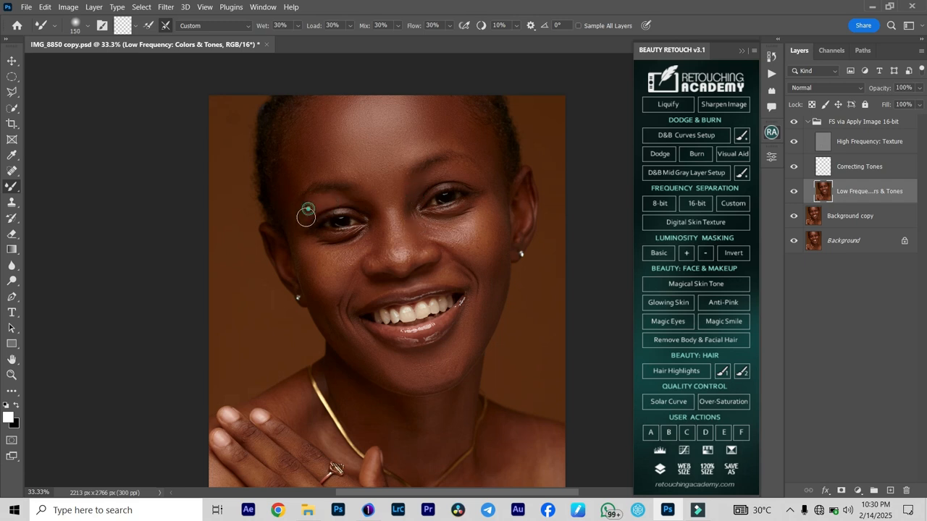
{"action": "left_click_drag", "start_coordinate": [332, 202], "coordinate": [361, 204]}
- Blend the tones in the area below the mouth and chin with the Mixer Brush
{"action": "scroll", "coordinate": [445, 301], "scroll_direction": "down", "scroll_amount": 2}
{"action": "mouse_move", "coordinate": [450, 332]}
{"action": "left_mouse_down"}
{"action": "mouse_move", "coordinate": [395, 340]}
{"action": "mouse_move", "coordinate": [425, 332]}
{"action": "left_mouse_up"}
{"action": "scroll", "coordinate": [326, 285], "scroll_direction": "down", "scroll_amount": 2}
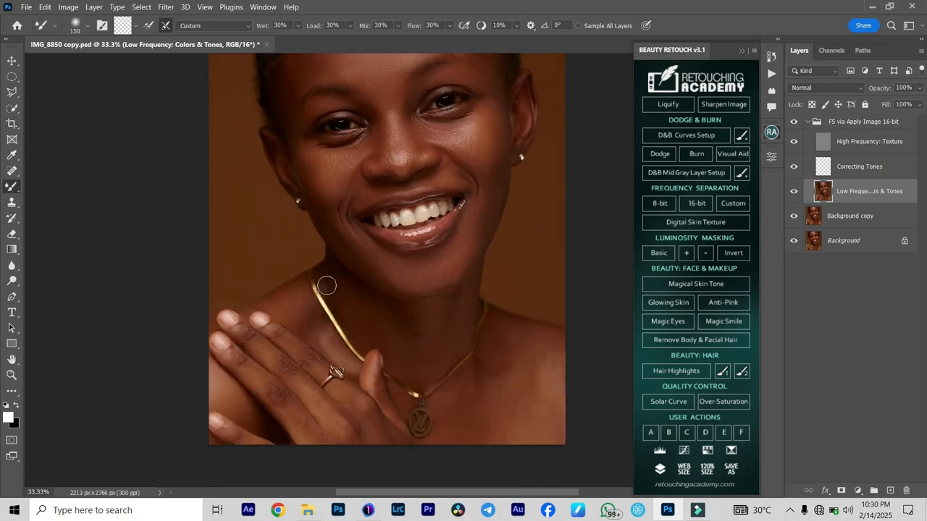
- Smooth the tones on the back of the hand and the fingers using the Mixer Brush at size 125
{"action": "scroll", "coordinate": [252, 346], "scroll_direction": "up", "scroll_amount": 1}
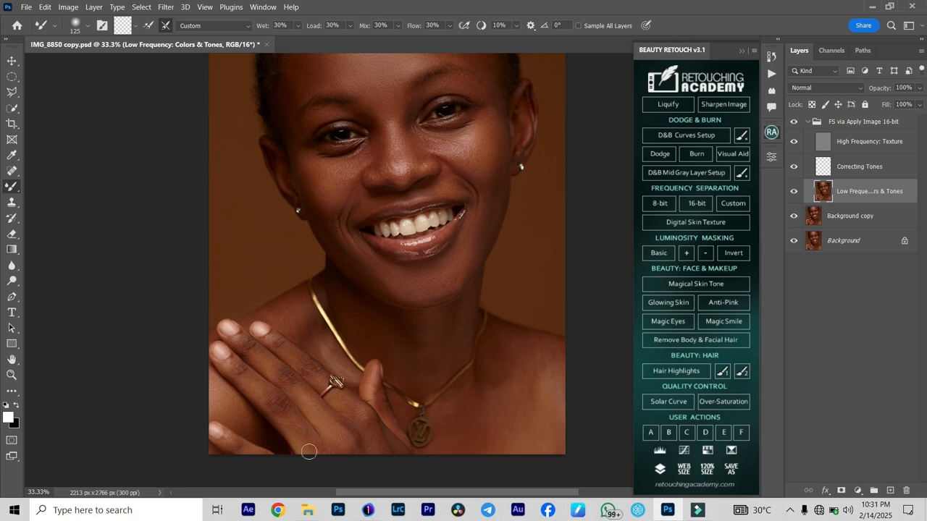
{"action": "mouse_move", "coordinate": [255, 386]}
{"action": "left_mouse_down"}
{"action": "mouse_move", "coordinate": [244, 377]}
{"action": "mouse_move", "coordinate": [281, 407]}
{"action": "left_mouse_up"}
{"action": "mouse_move", "coordinate": [265, 358]}
{"action": "left_mouse_down"}
{"action": "mouse_move", "coordinate": [308, 389]}
{"action": "mouse_move", "coordinate": [292, 378]}
{"action": "mouse_move", "coordinate": [309, 366]}
{"action": "left_mouse_up"}
{"action": "left_click", "coordinate": [257, 349]}
- Blend the tones on the left shoulder and collarbone around the necklace chain, and touch up the thumb
{"action": "left_click", "coordinate": [283, 314]}
{"action": "key", "text": "bracketright"}
{"action": "left_click", "coordinate": [274, 312]}
{"action": "left_click", "coordinate": [293, 312]}
{"action": "key", "text": "bracketleft"}
{"action": "left_click", "coordinate": [283, 317]}
{"action": "left_click", "coordinate": [303, 317]}
{"action": "left_click", "coordinate": [300, 331]}
{"action": "left_click", "coordinate": [335, 355]}
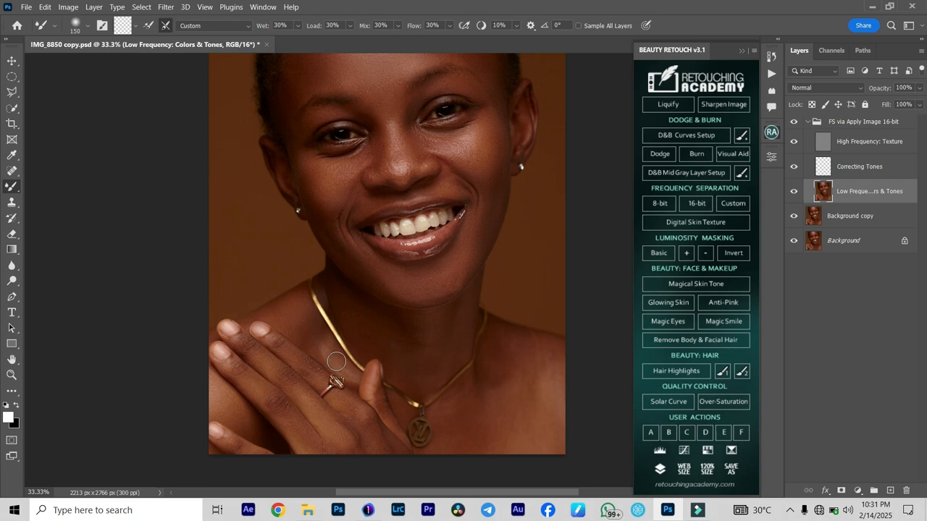
{"action": "left_click", "coordinate": [302, 327]}
{"action": "left_click", "coordinate": [313, 323]}
{"action": "left_click", "coordinate": [366, 383]}
{"action": "left_click", "coordinate": [368, 381]}
- Even out the neck tones between the chin and the necklace with the Mixer Brush at size 200
{"action": "key", "text": "bracketright"}
{"action": "left_click", "coordinate": [415, 328]}
{"action": "left_click", "coordinate": [403, 326]}
{"action": "left_click", "coordinate": [381, 336]}
{"action": "left_click", "coordinate": [410, 337]}
{"action": "left_click", "coordinate": [436, 331]}
{"action": "left_click", "coordinate": [435, 368]}
{"action": "left_click", "coordinate": [459, 319]}
{"action": "left_click", "coordinate": [454, 346]}
{"action": "left_click", "coordinate": [429, 373]}
- Smooth the tones on the right shoulder and upper chest, then reduce the brush size to 175
{"action": "scroll", "coordinate": [491, 374], "scroll_direction": "down", "scroll_amount": 2}
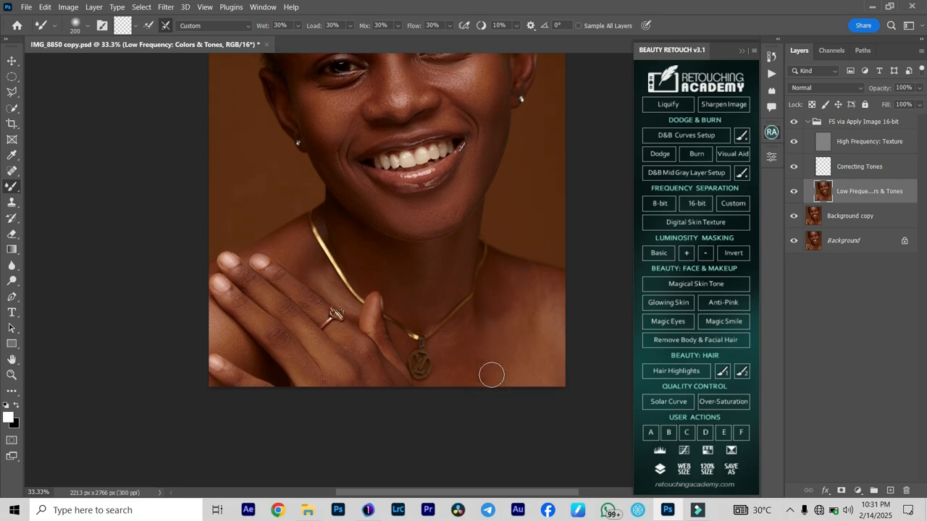
{"action": "scroll", "coordinate": [491, 375], "scroll_direction": "down", "scroll_amount": 1}
{"action": "key", "text": "bracketright"}
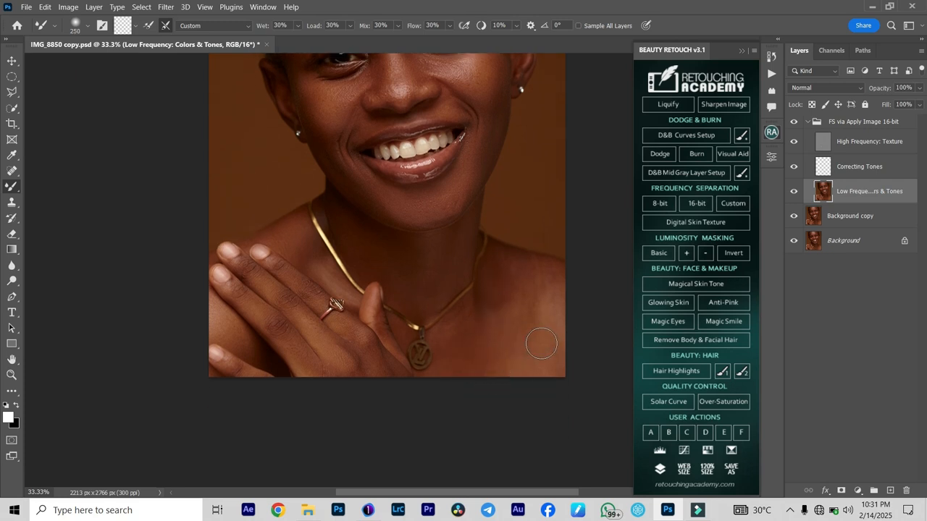
{"action": "scroll", "coordinate": [457, 329], "scroll_direction": "up", "scroll_amount": 3}
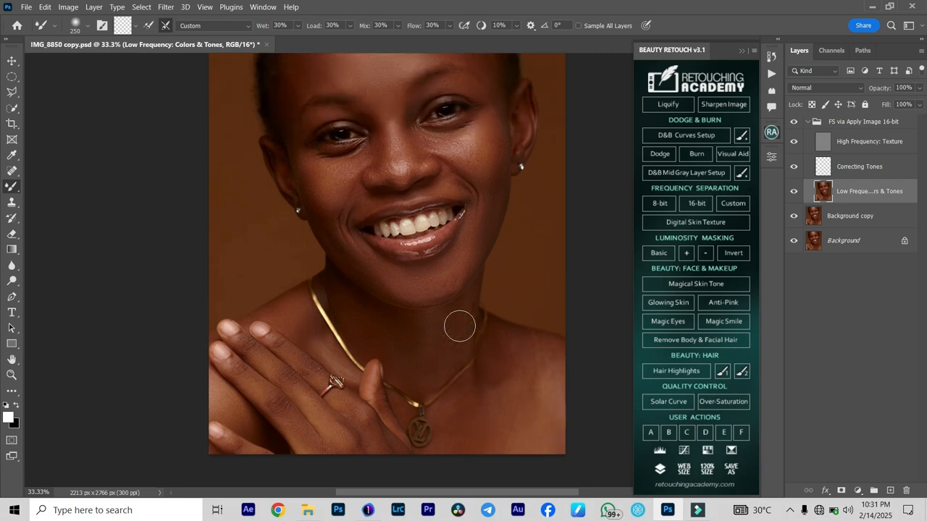
{"action": "scroll", "coordinate": [489, 362], "scroll_direction": "down", "scroll_amount": 2}
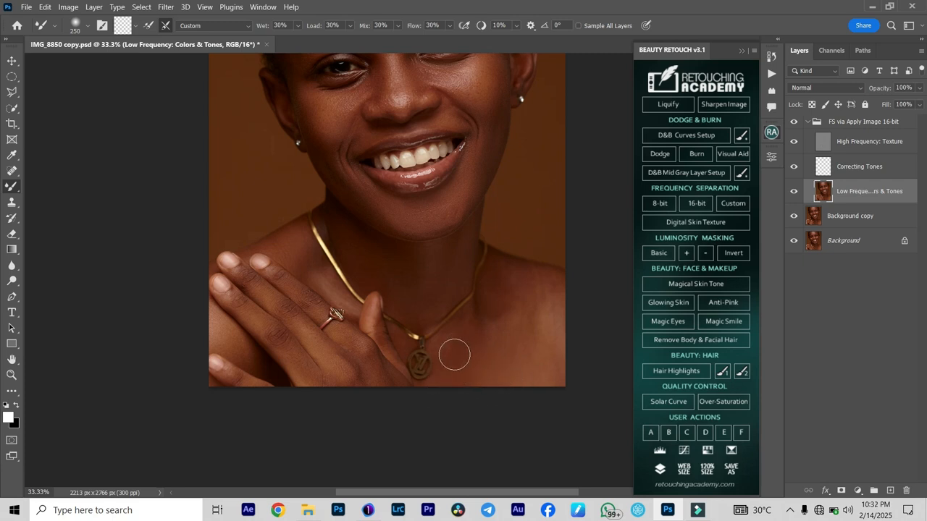
{"action": "key", "text": "bracketleft"}
{"action": "key", "text": "bracketleft"}
{"action": "mouse_move", "coordinate": [508, 333]}
{"action": "left_mouse_down"}
{"action": "mouse_move", "coordinate": [530, 335]}
{"action": "mouse_move", "coordinate": [526, 357]}
{"action": "mouse_move", "coordinate": [569, 372]}
{"action": "left_mouse_up"}
{"action": "mouse_move", "coordinate": [509, 311]}
{"action": "left_mouse_down"}
{"action": "mouse_move", "coordinate": [554, 292]}
{"action": "mouse_move", "coordinate": [511, 283]}
{"action": "mouse_move", "coordinate": [537, 285]}
{"action": "left_mouse_up"}
{"action": "key", "text": "bracketleft"}
{"action": "key", "text": "bracketleft"}
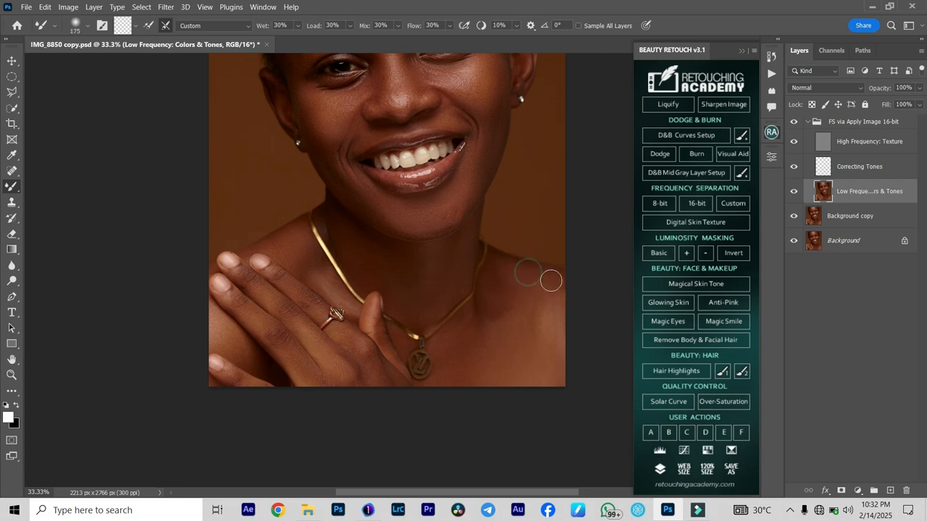
- Blend the right collarbone and the chest around the pendant, extending to the edge of the hand
{"action": "left_click_drag", "start_coordinate": [536, 326], "coordinate": [550, 335]}
{"action": "mouse_move", "coordinate": [548, 290]}
{"action": "left_mouse_down"}
{"action": "mouse_move", "coordinate": [565, 314]}
{"action": "mouse_move", "coordinate": [501, 301]}
{"action": "mouse_move", "coordinate": [508, 294]}
{"action": "mouse_move", "coordinate": [481, 314]}
{"action": "mouse_move", "coordinate": [504, 313]}
{"action": "mouse_move", "coordinate": [477, 316]}
{"action": "mouse_move", "coordinate": [503, 263]}
{"action": "mouse_move", "coordinate": [495, 268]}
{"action": "mouse_move", "coordinate": [509, 296]}
{"action": "mouse_move", "coordinate": [495, 296]}
{"action": "mouse_move", "coordinate": [508, 326]}
{"action": "mouse_move", "coordinate": [494, 305]}
{"action": "mouse_move", "coordinate": [498, 276]}
{"action": "left_mouse_up"}
{"action": "key", "text": "bracketleft"}
{"action": "key", "text": "bracketleft"}
{"action": "key", "text": "bracketright"}
{"action": "key", "text": "bracketright"}
{"action": "key", "text": "bracketleft"}
{"action": "key", "text": "bracketleft"}
{"action": "left_click_drag", "start_coordinate": [506, 314], "coordinate": [502, 276]}
{"action": "left_click_drag", "start_coordinate": [479, 310], "coordinate": [509, 290]}
{"action": "mouse_move", "coordinate": [466, 346]}
{"action": "left_mouse_down"}
{"action": "mouse_move", "coordinate": [447, 348]}
{"action": "mouse_move", "coordinate": [439, 383]}
{"action": "left_mouse_up"}
{"action": "mouse_move", "coordinate": [438, 383]}
{"action": "left_mouse_down"}
{"action": "mouse_move", "coordinate": [410, 395]}
{"action": "mouse_move", "coordinate": [424, 392]}
{"action": "mouse_move", "coordinate": [385, 378]}
{"action": "left_mouse_up"}
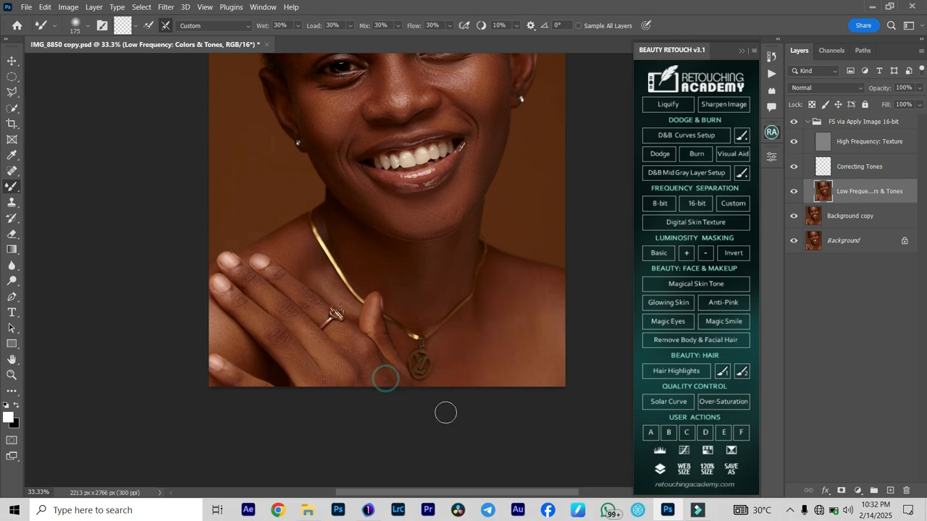
- Compare the whole portrait and the face close up with the frequency separation group hidden and shown
{"action": "left_click", "coordinate": [790, 125]}
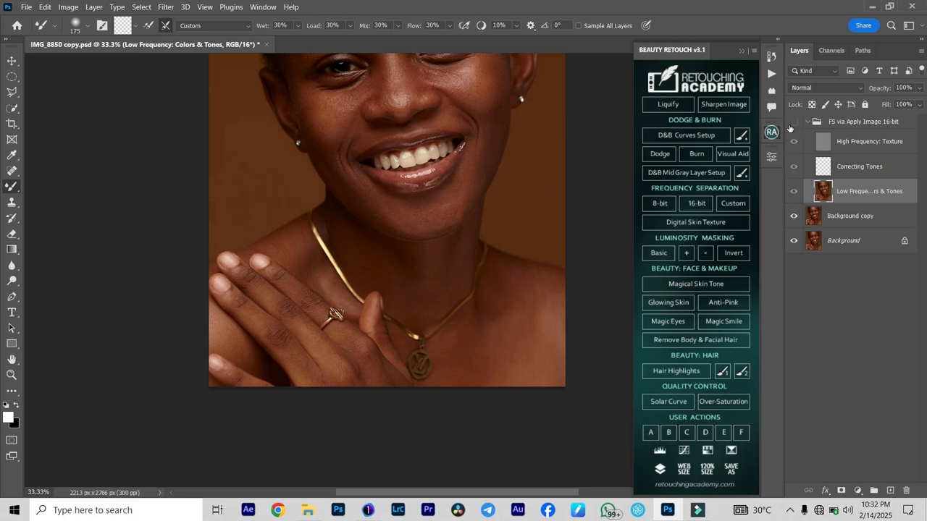
{"action": "key", "text": "ctrl+minus"}
{"action": "key", "text": "ctrl+minus"}
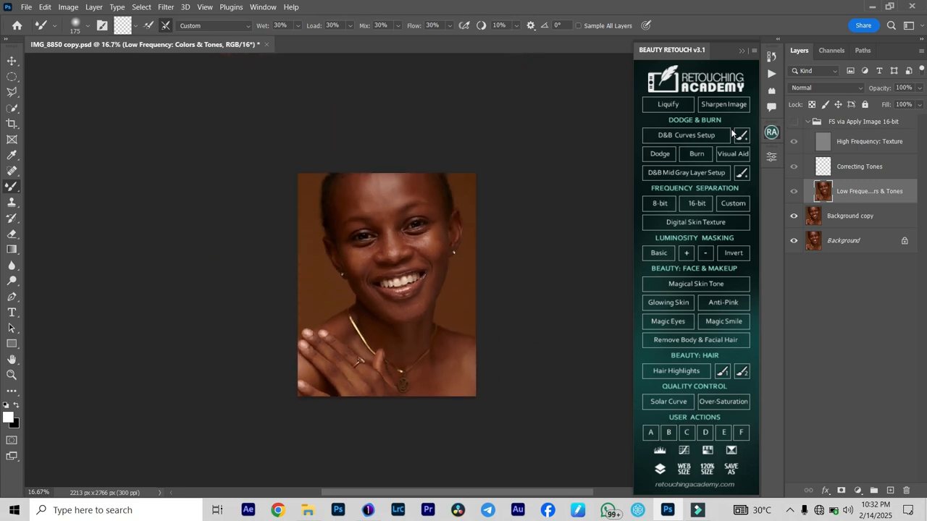
{"action": "key", "text": "ctrl+plus"}
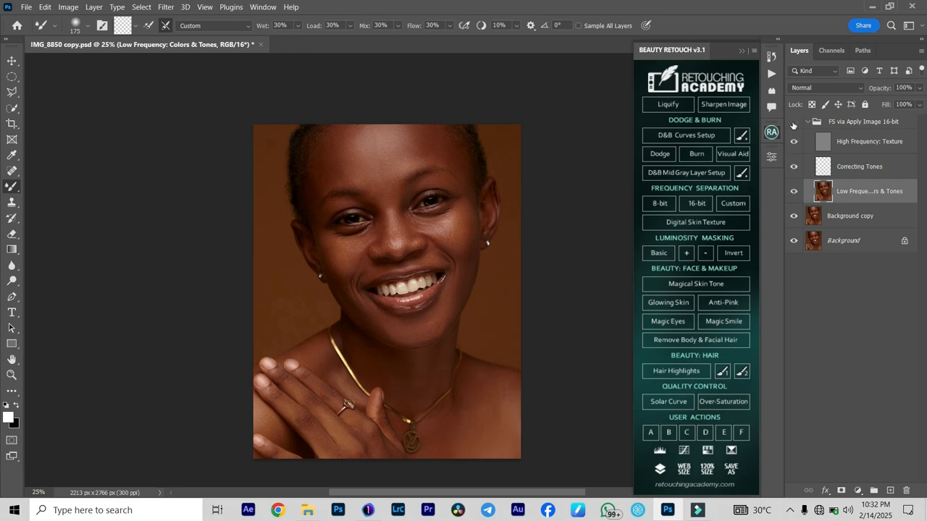
{"action": "key", "text": "ctrl+plus"}
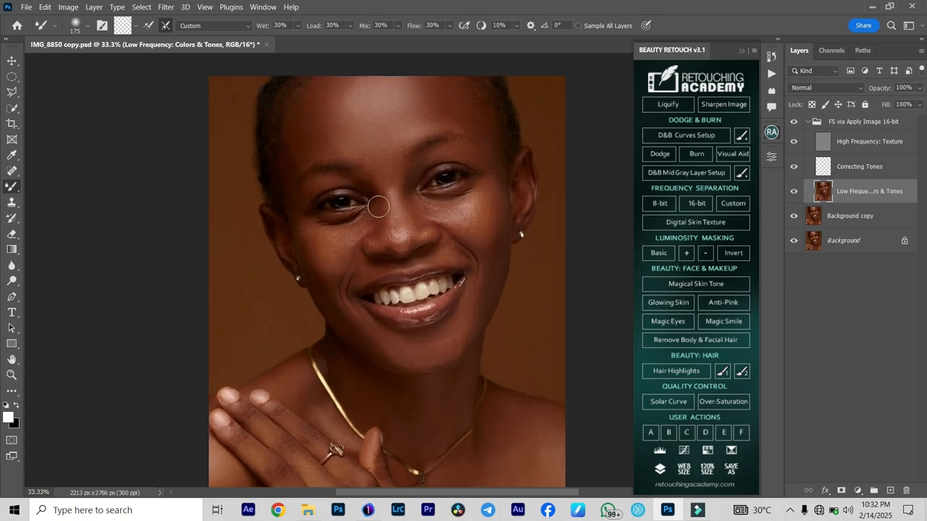
{"action": "key", "text": "ctrl+plus"}
{"action": "scroll", "coordinate": [391, 192], "scroll_direction": "up", "scroll_amount": 1}
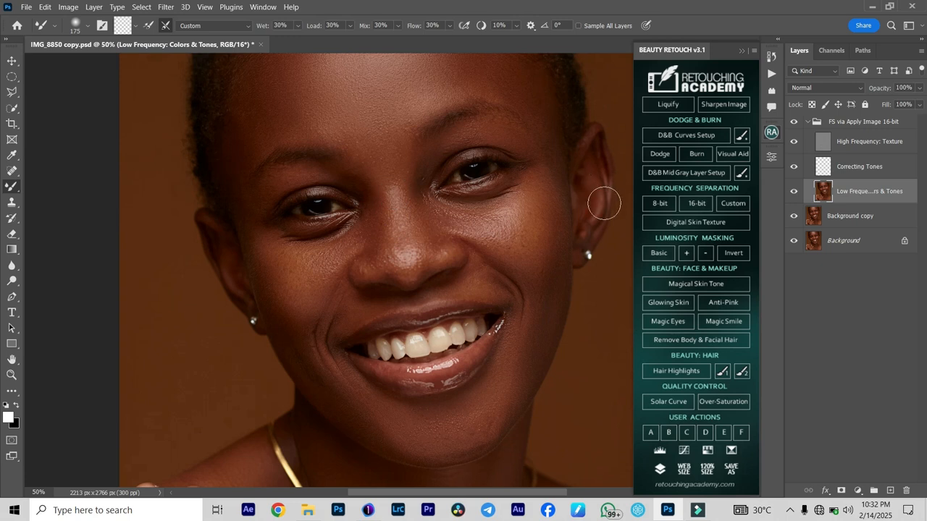
{"action": "scroll", "coordinate": [537, 182], "scroll_direction": "up", "scroll_amount": 1}
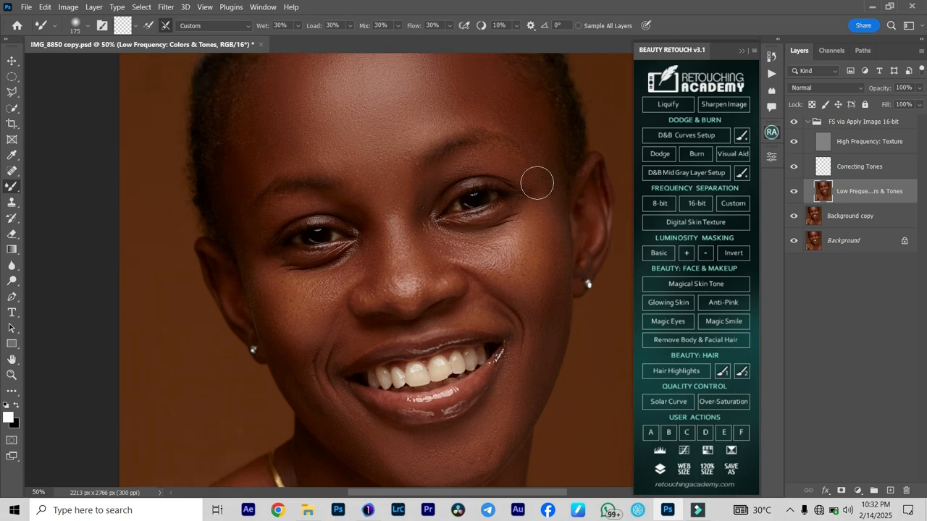
{"action": "left_click", "coordinate": [795, 123]}
{"action": "left_click", "coordinate": [796, 123]}
- Compare the retouched portrait with the original Background layer and restore all layers' visibility
{"action": "left_click", "coordinate": [792, 243], "text": "alt"}
{"action": "left_click", "coordinate": [791, 243], "text": "alt"}
{"action": "key", "text": "ctrl+0"}
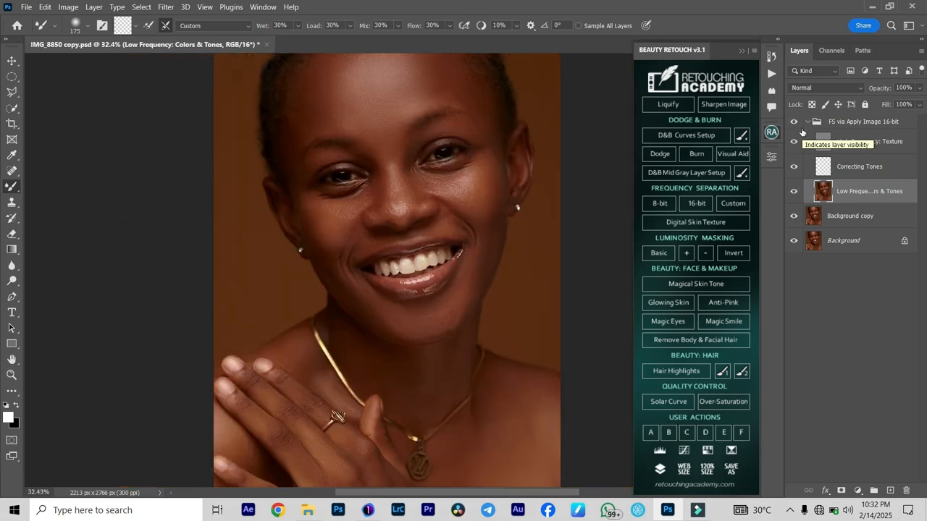